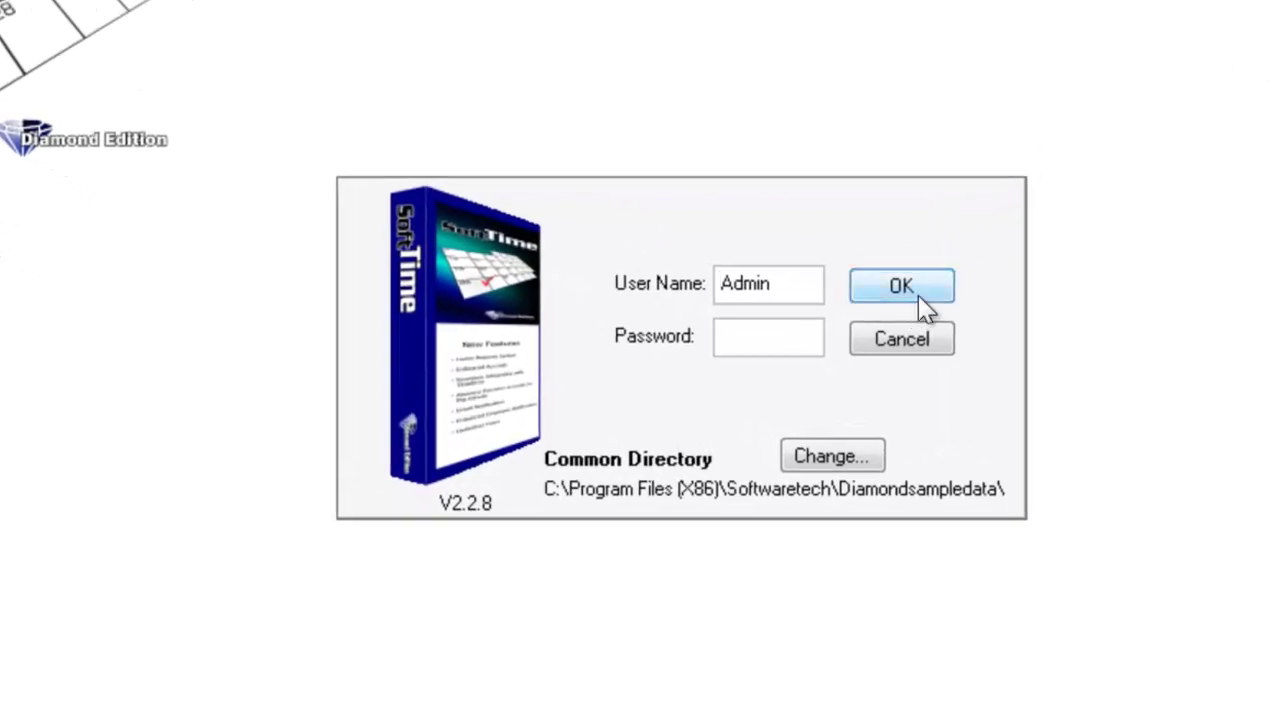
# - Log in as Admin and choose exclusive access that locks out the other users
pyautogui.click(901, 287)
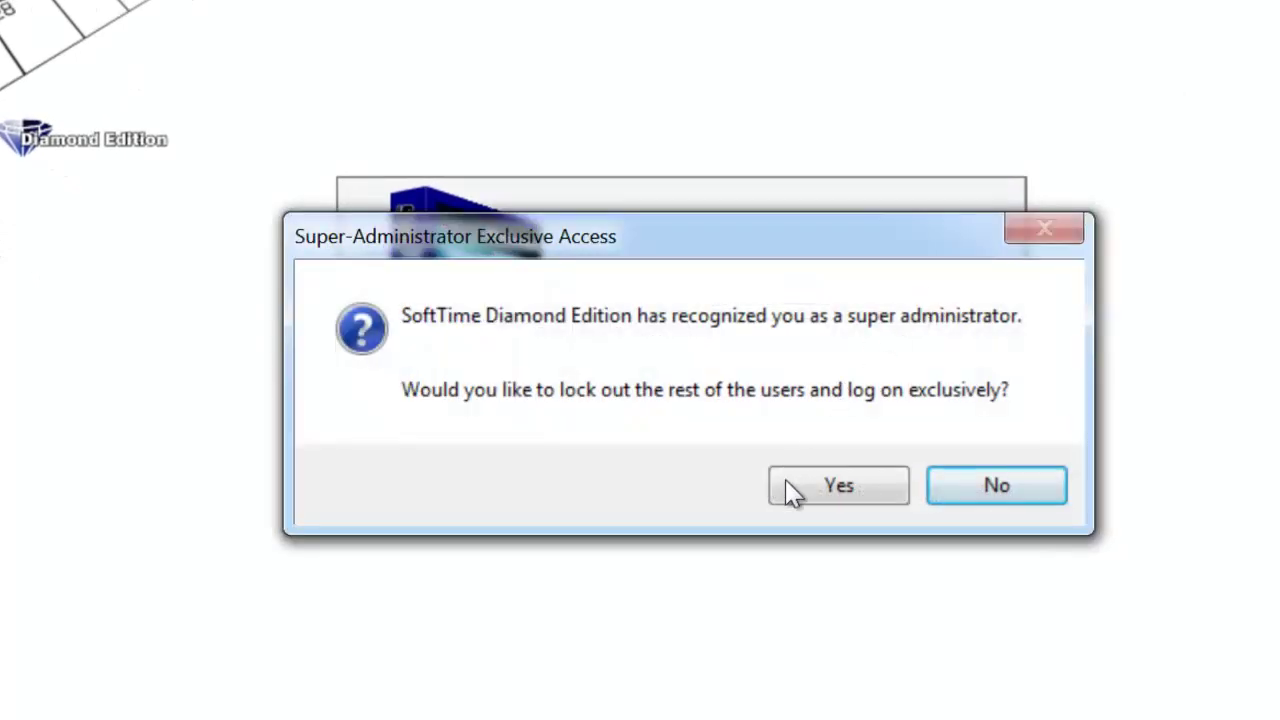
pyautogui.click(791, 488)
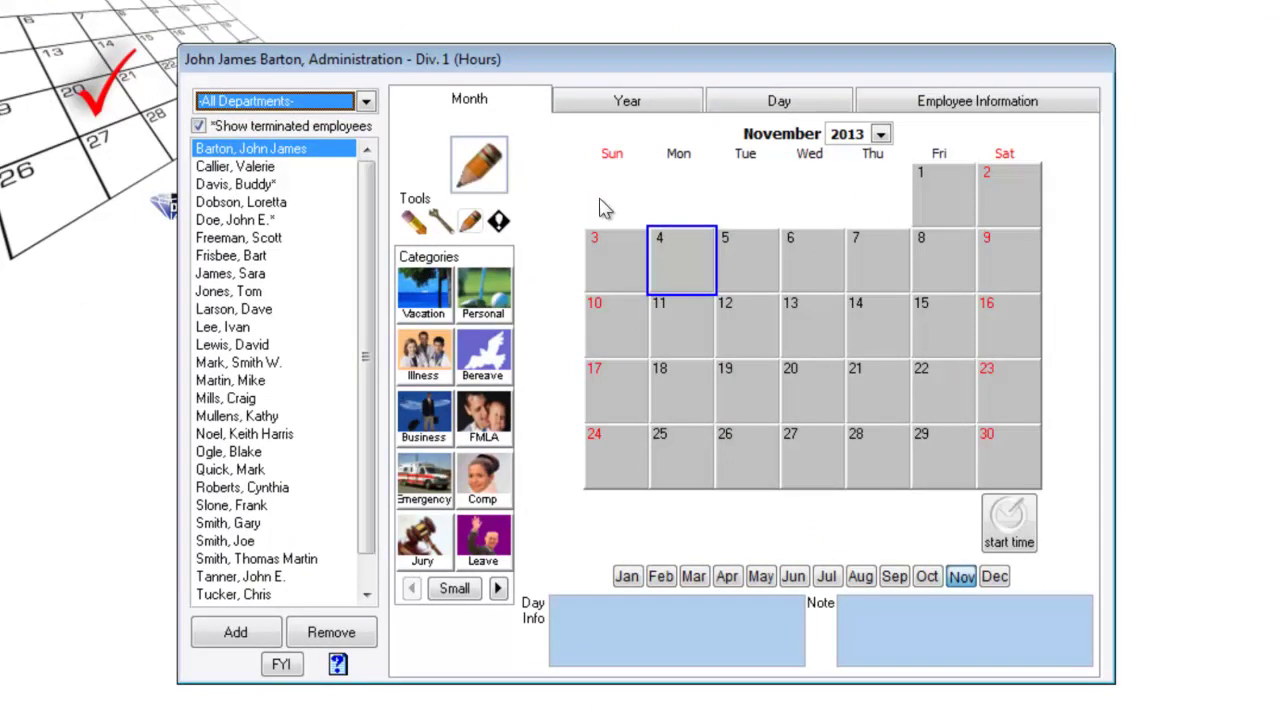
# - View the monthly attendance calendar for 2012, going back through October, September and August
pyautogui.click(880, 133)
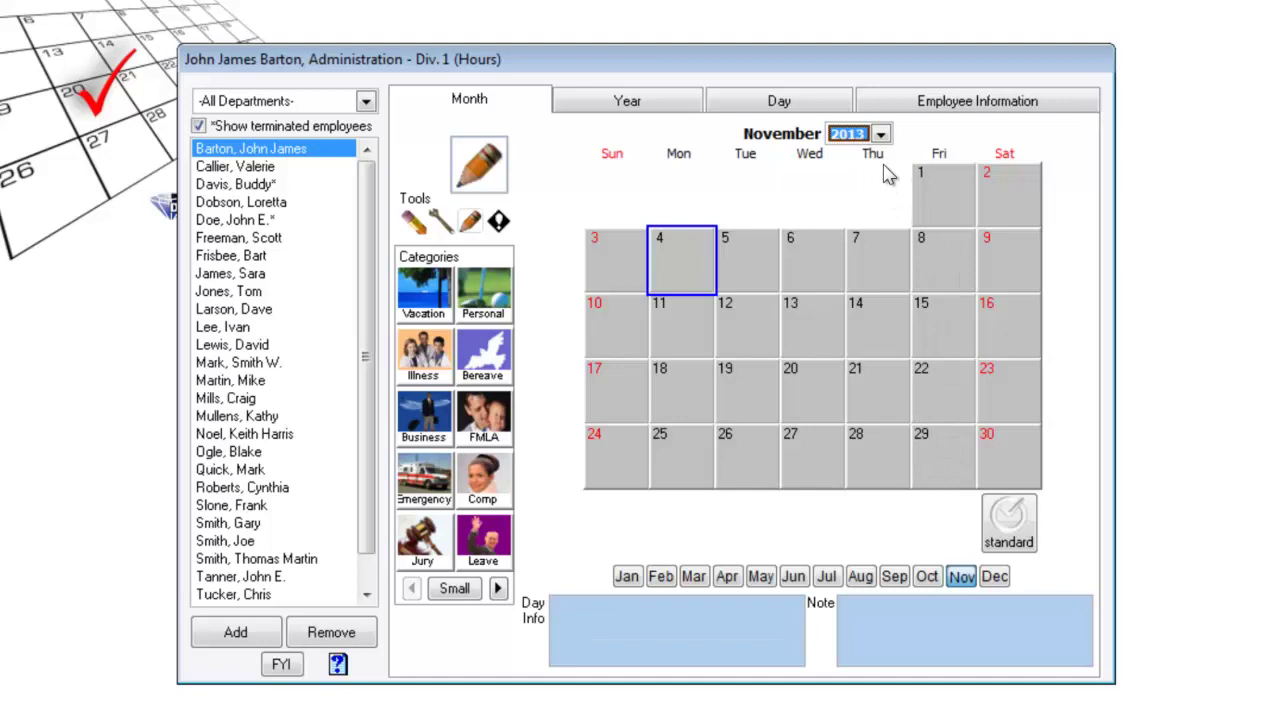
pyautogui.click(881, 134)
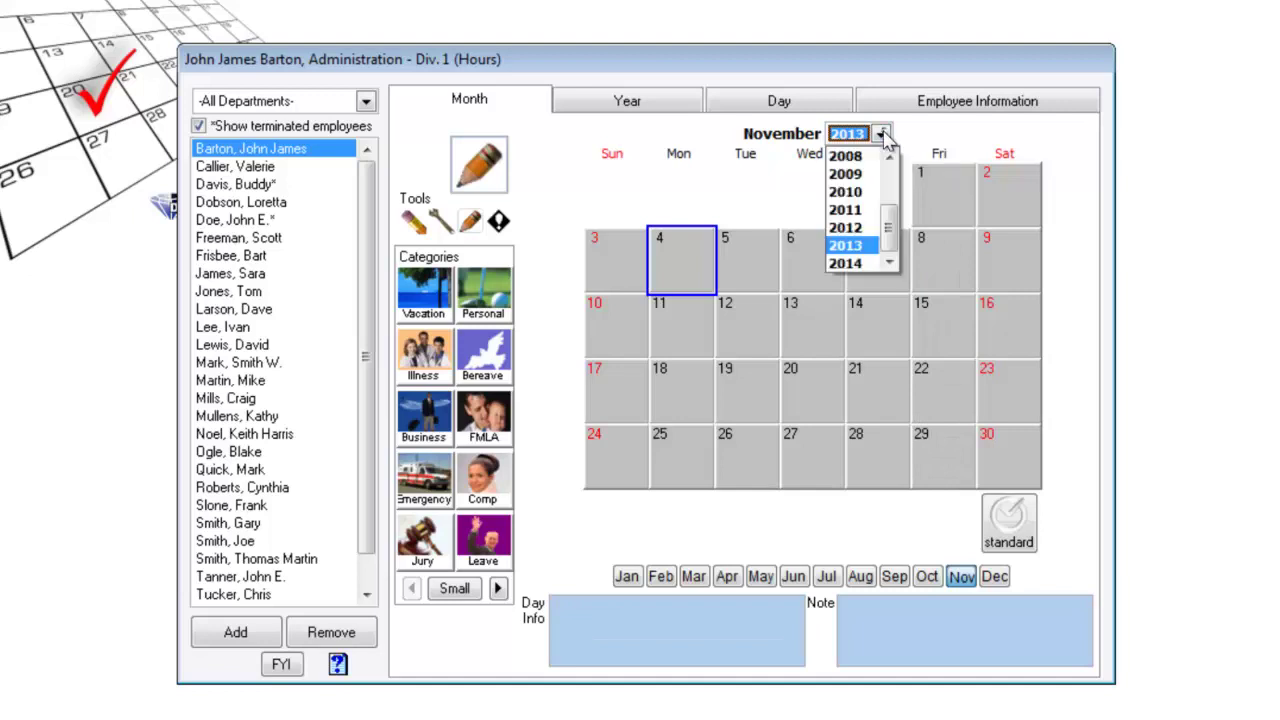
pyautogui.click(866, 231)
pyautogui.click(927, 576)
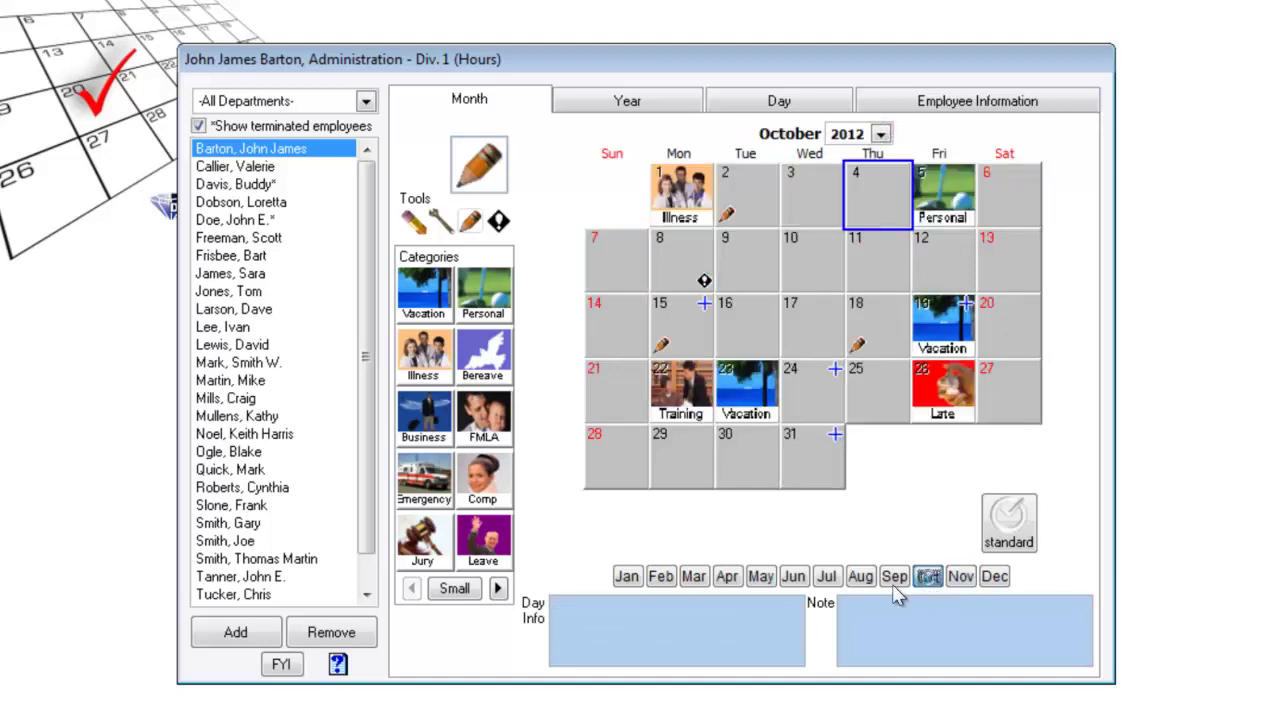
pyautogui.click(895, 576)
pyautogui.click(861, 577)
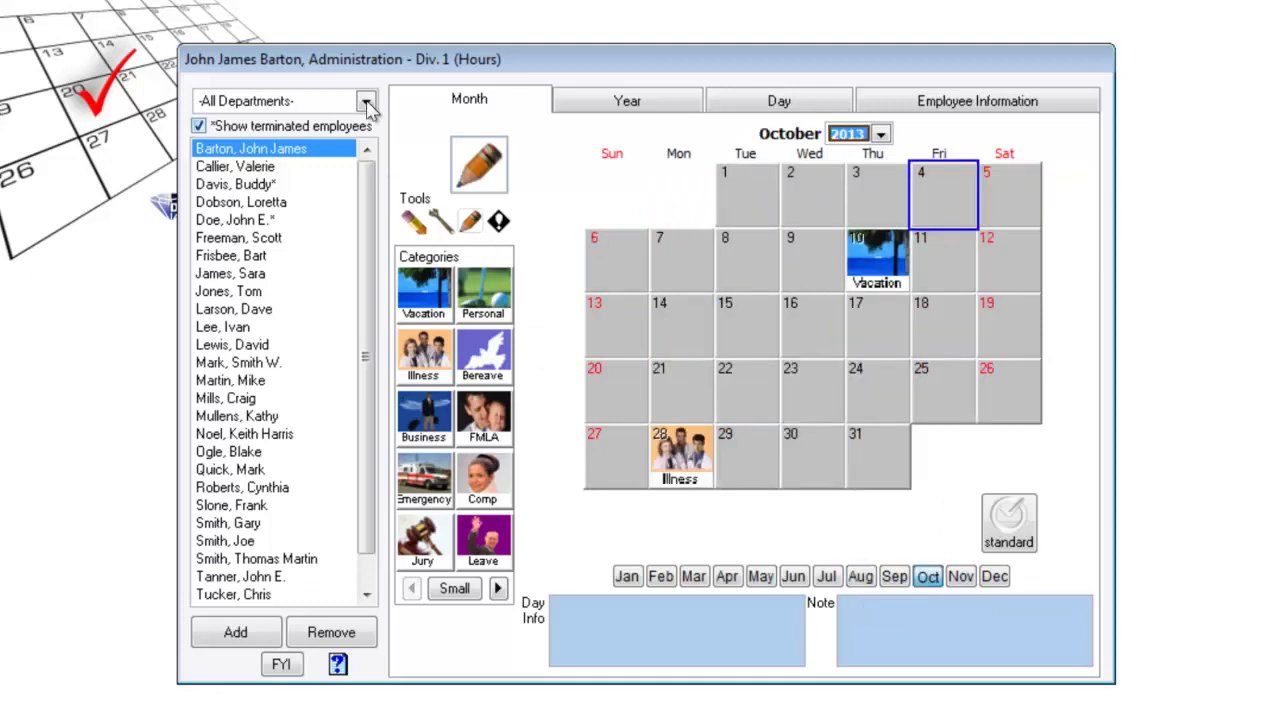
# - Look through the available department filters and the full list of employees
pyautogui.click(367, 104)
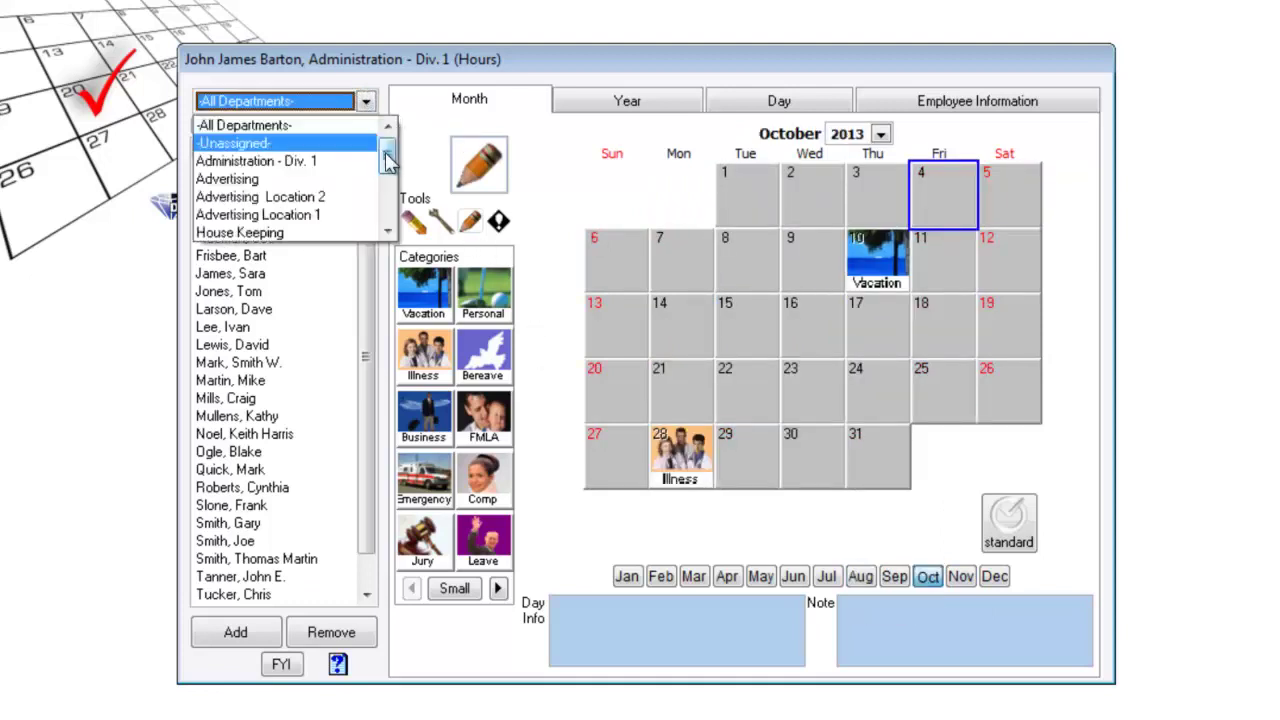
pyautogui.moveTo(386, 152)
pyautogui.mouseDown()
pyautogui.moveTo(387, 210)
pyautogui.moveTo(389, 163)
pyautogui.mouseUp()
pyautogui.click(390, 82)
pyautogui.moveTo(366, 214); pyautogui.dragTo(365, 313)
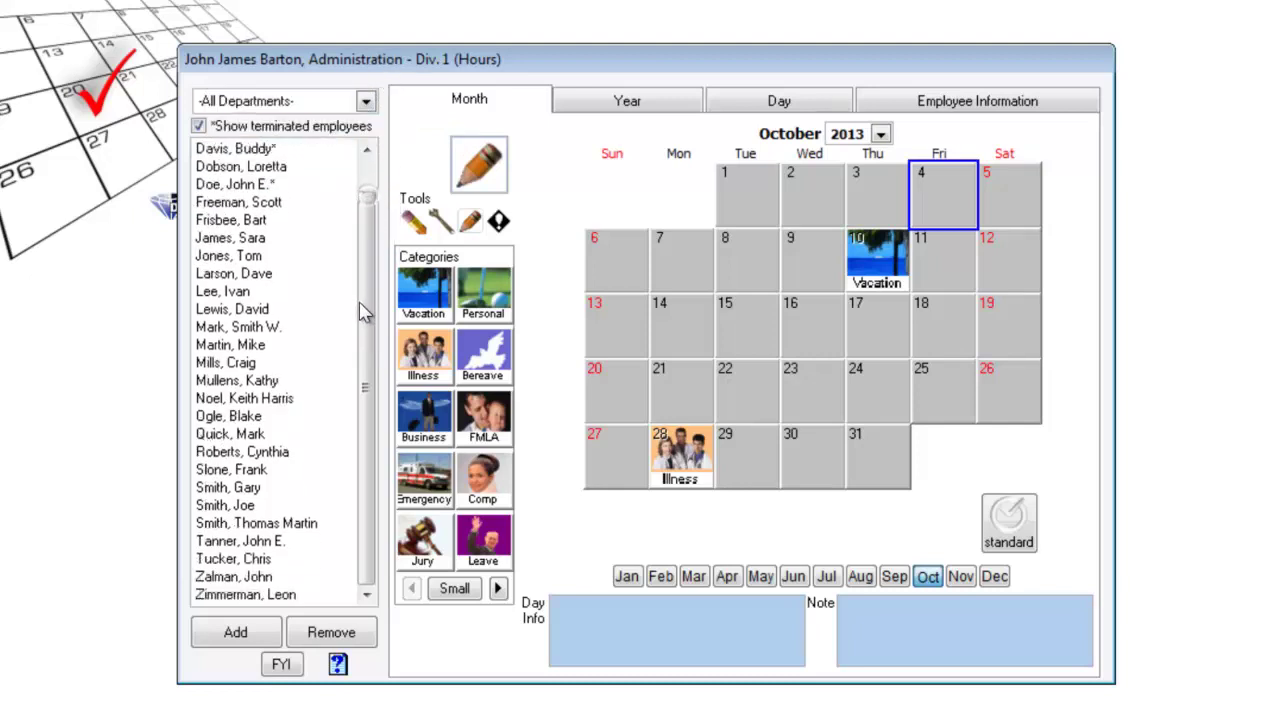
pyautogui.scroll(1, 380, 225)
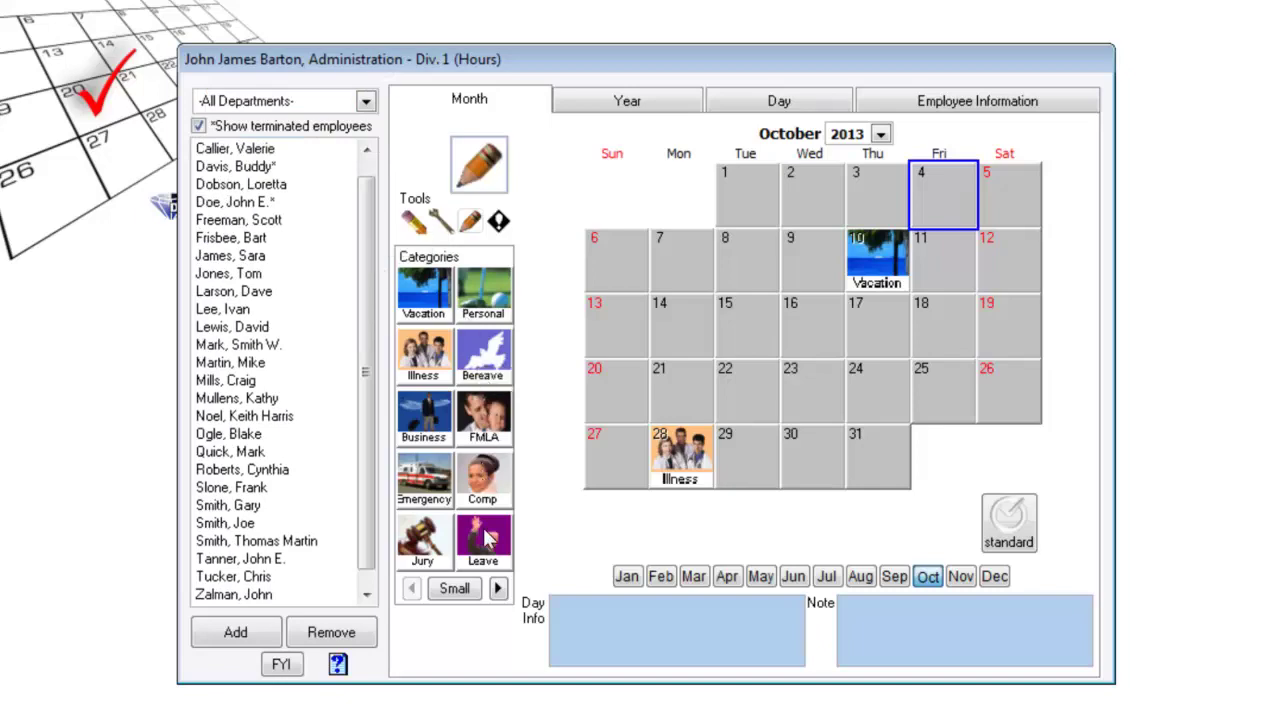
# - Browse the further pages of attendance categories and return to the first page
pyautogui.click(497, 588)
pyautogui.click(497, 588)
pyautogui.click(411, 588)
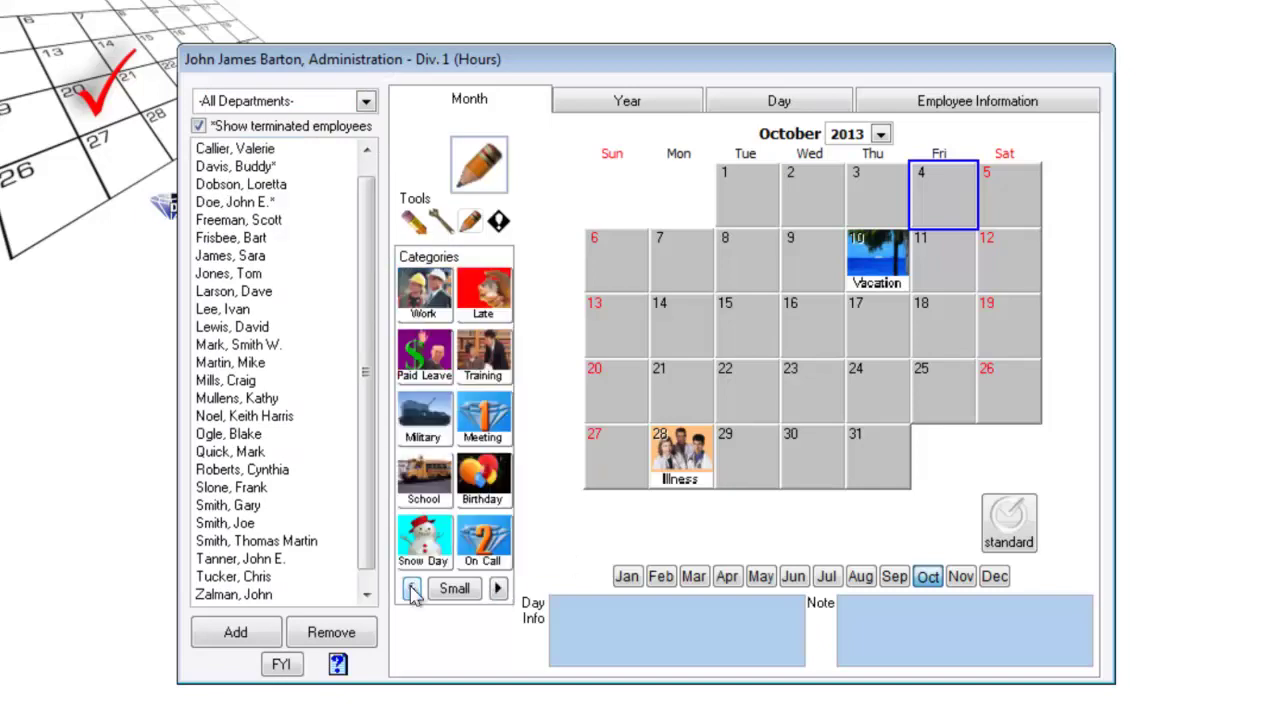
pyautogui.click(411, 588)
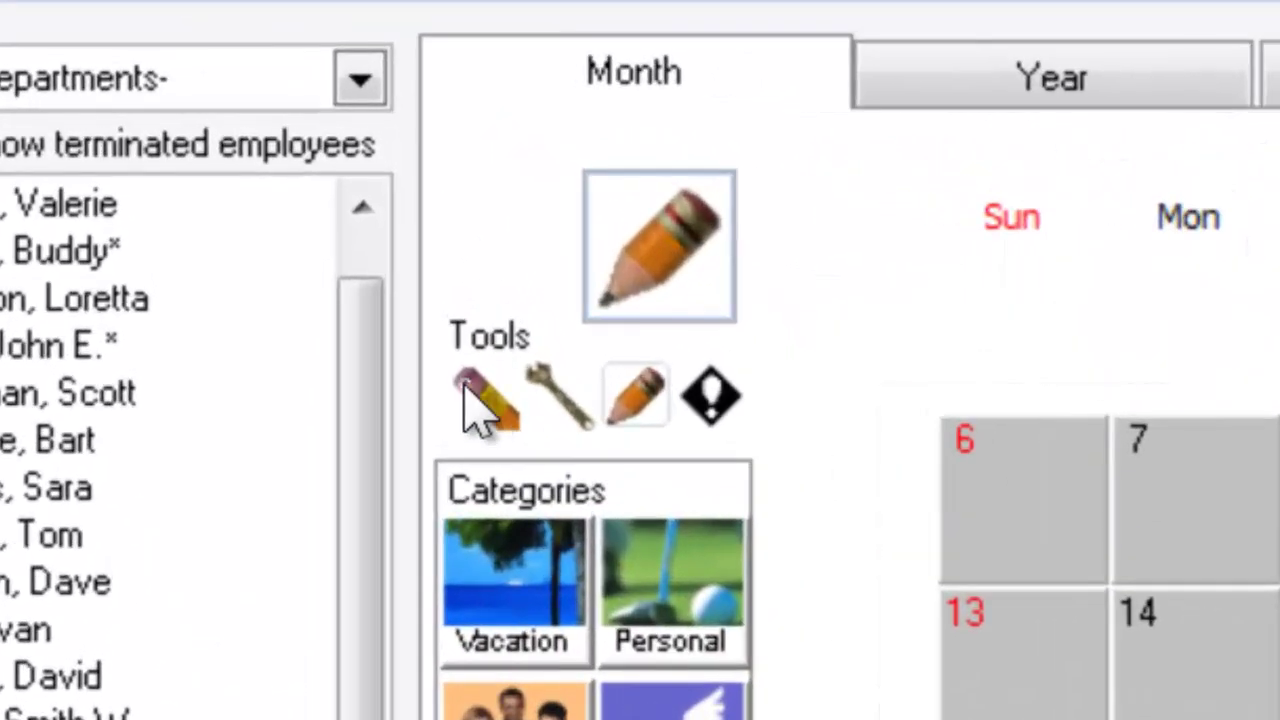
# - Erase the Vacation entry on October 10, 2013 with the eraser tool
pyautogui.click(410, 219)
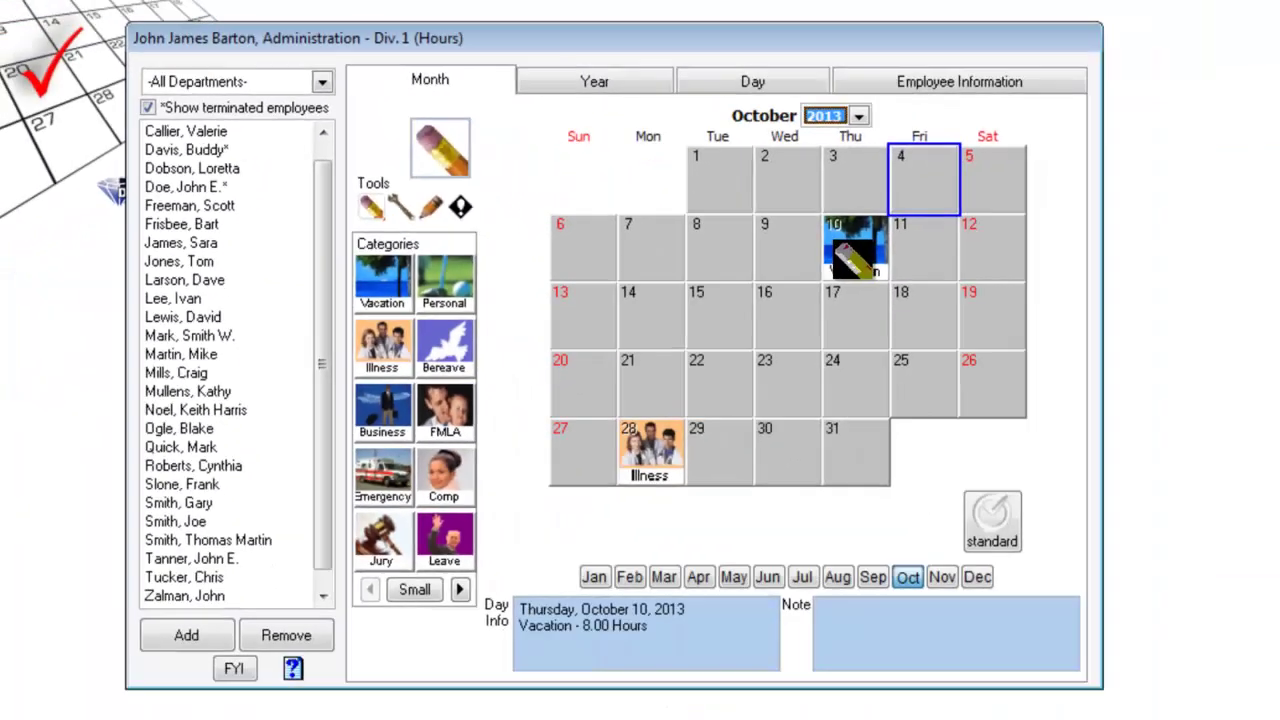
pyautogui.click(853, 240)
pyautogui.click(695, 409)
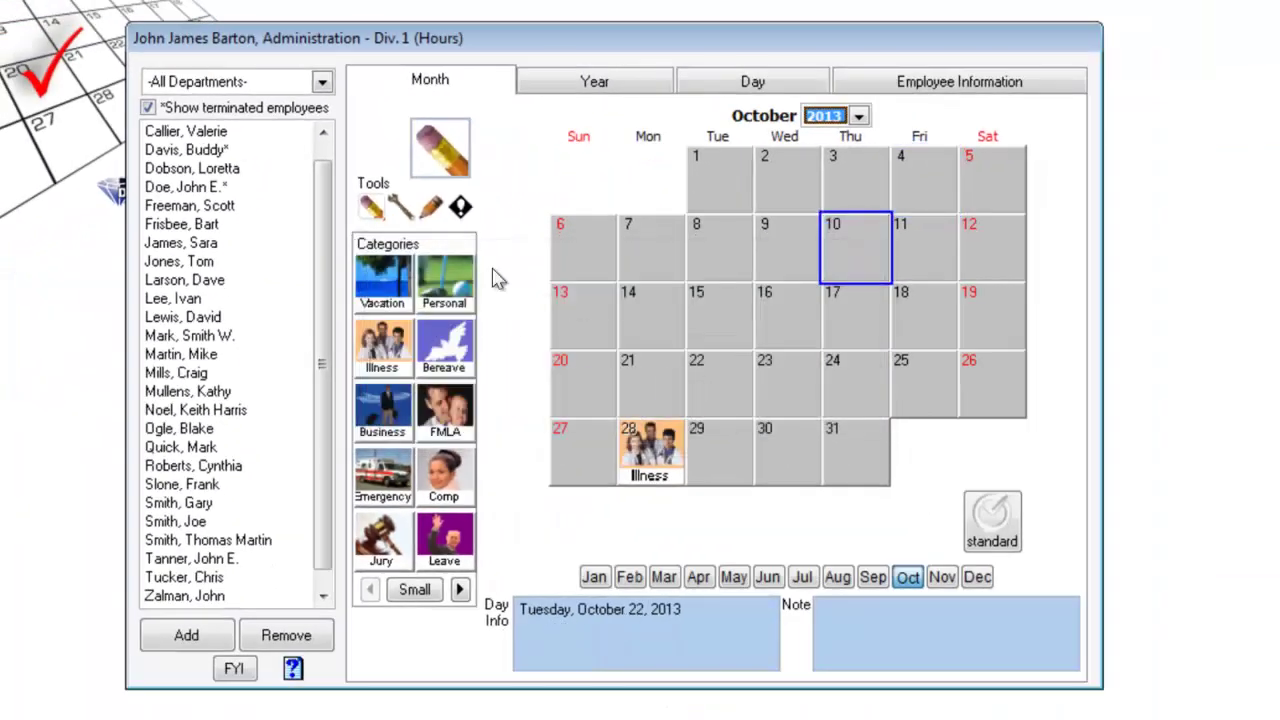
# - Add a Vacation adjustment of 80.00 hours effective October 8, 2013
pyautogui.click(400, 206)
pyautogui.click(760, 240)
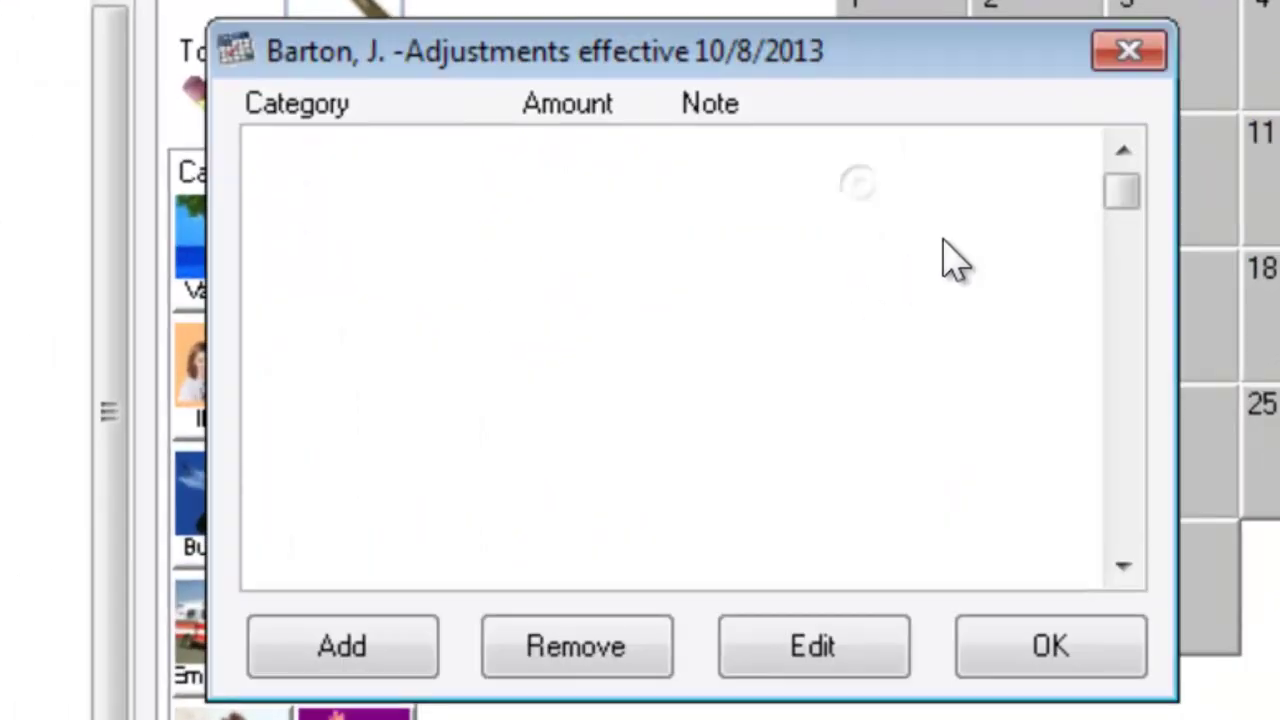
pyautogui.click(365, 650)
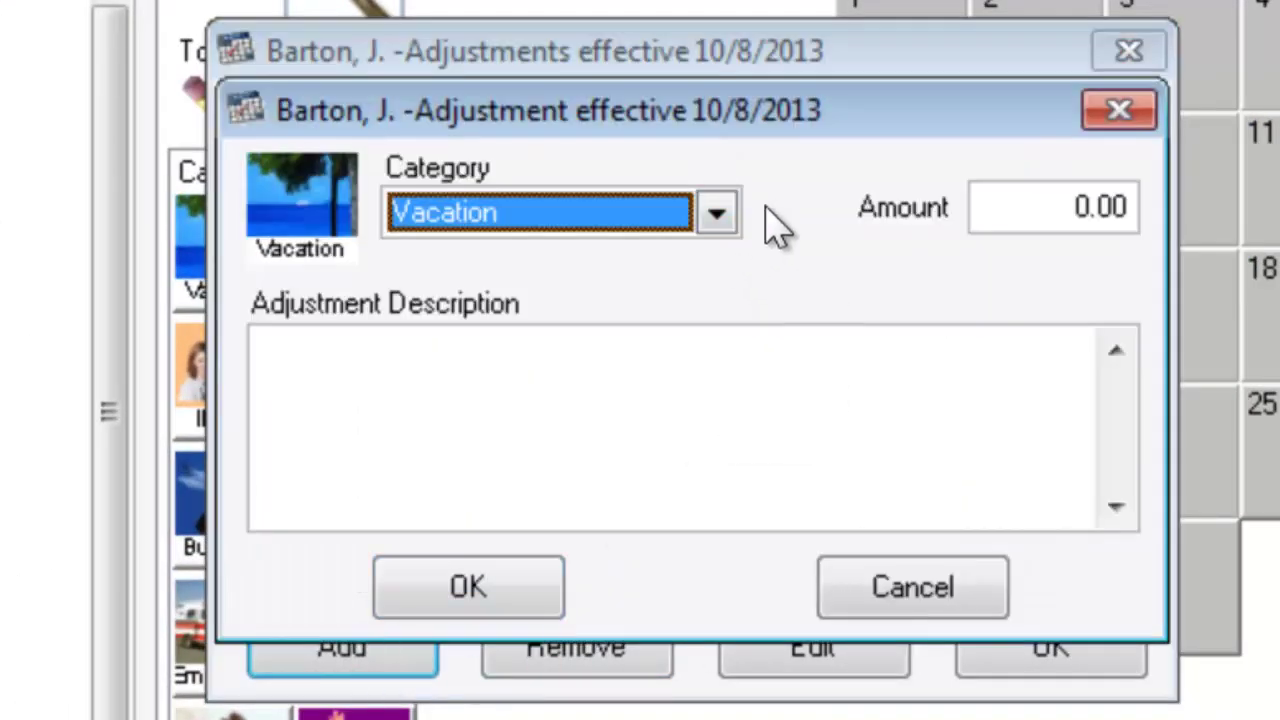
pyautogui.click(1045, 205)
pyautogui.write('80.00')
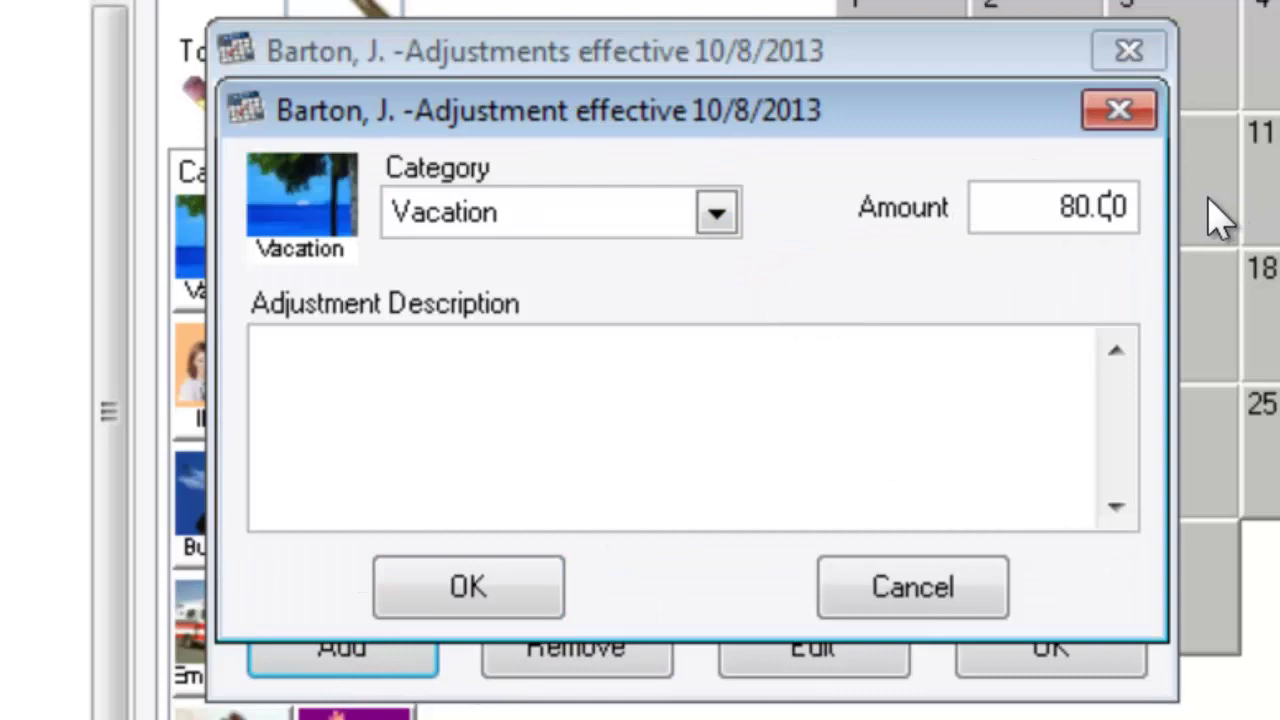
pyautogui.click(445, 594)
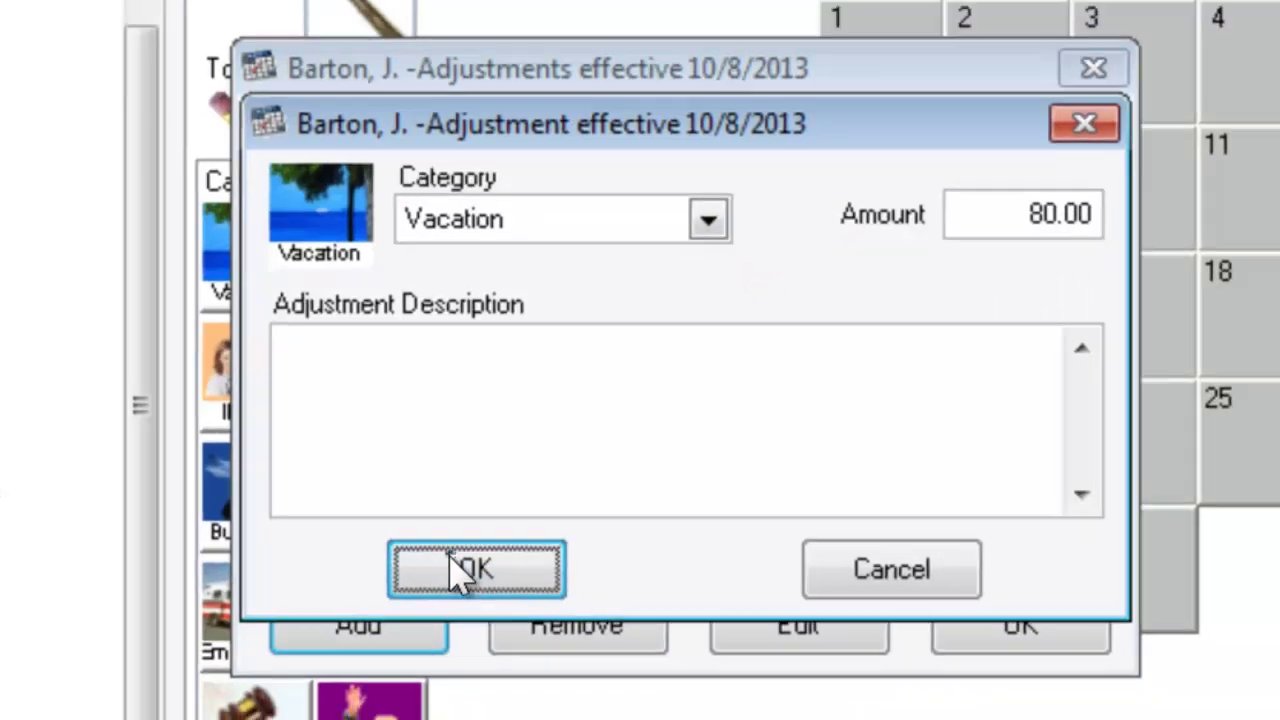
pyautogui.click(1020, 627)
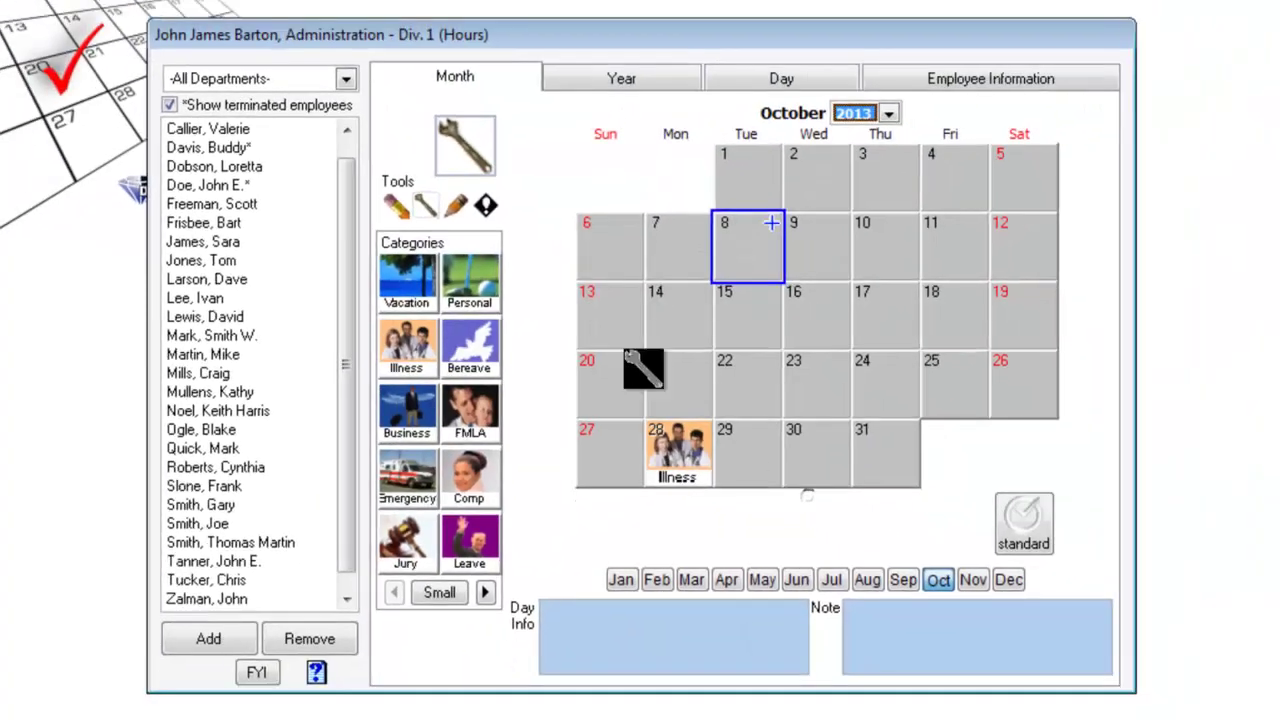
# - Attach the note "Make notes here" to October 8, 2013
pyautogui.click(452, 212)
pyautogui.click(746, 240)
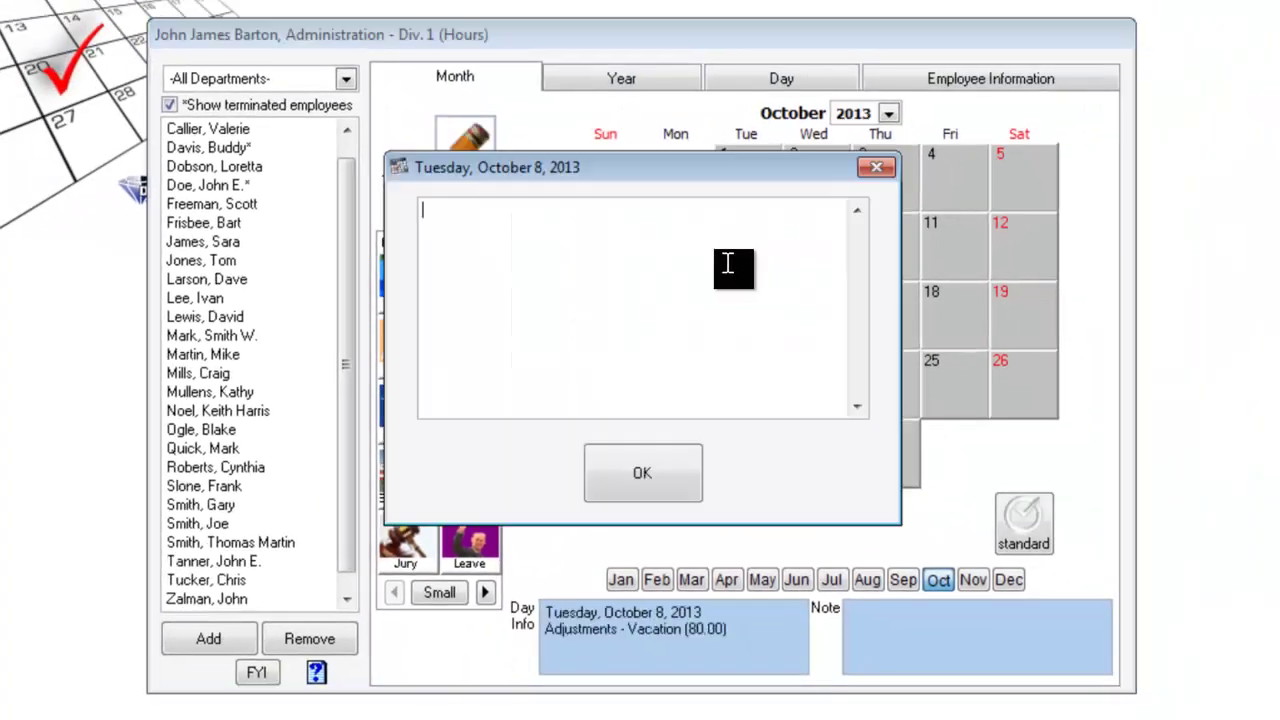
pyautogui.write('Make notes here')
pyautogui.click(605, 466)
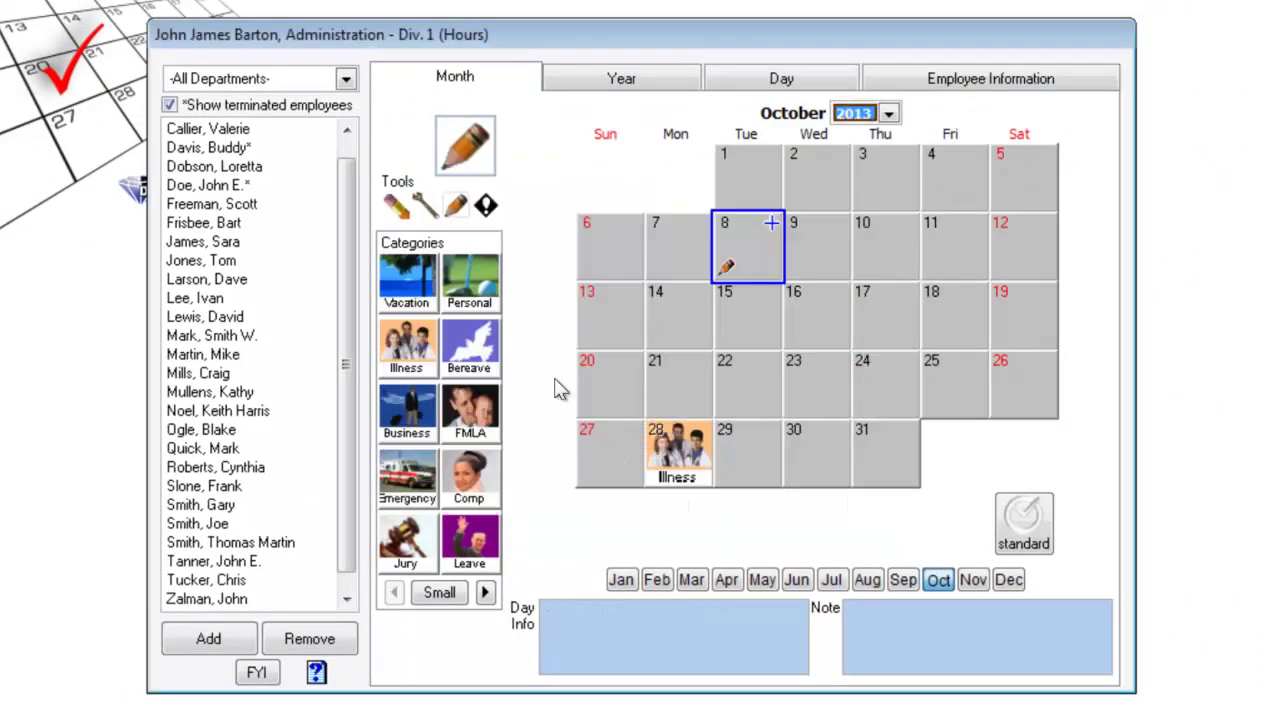
# - Add a "Late Without Calling" point to October 9, 2013 using the default value and expiration
pyautogui.click(487, 207)
pyautogui.click(813, 252)
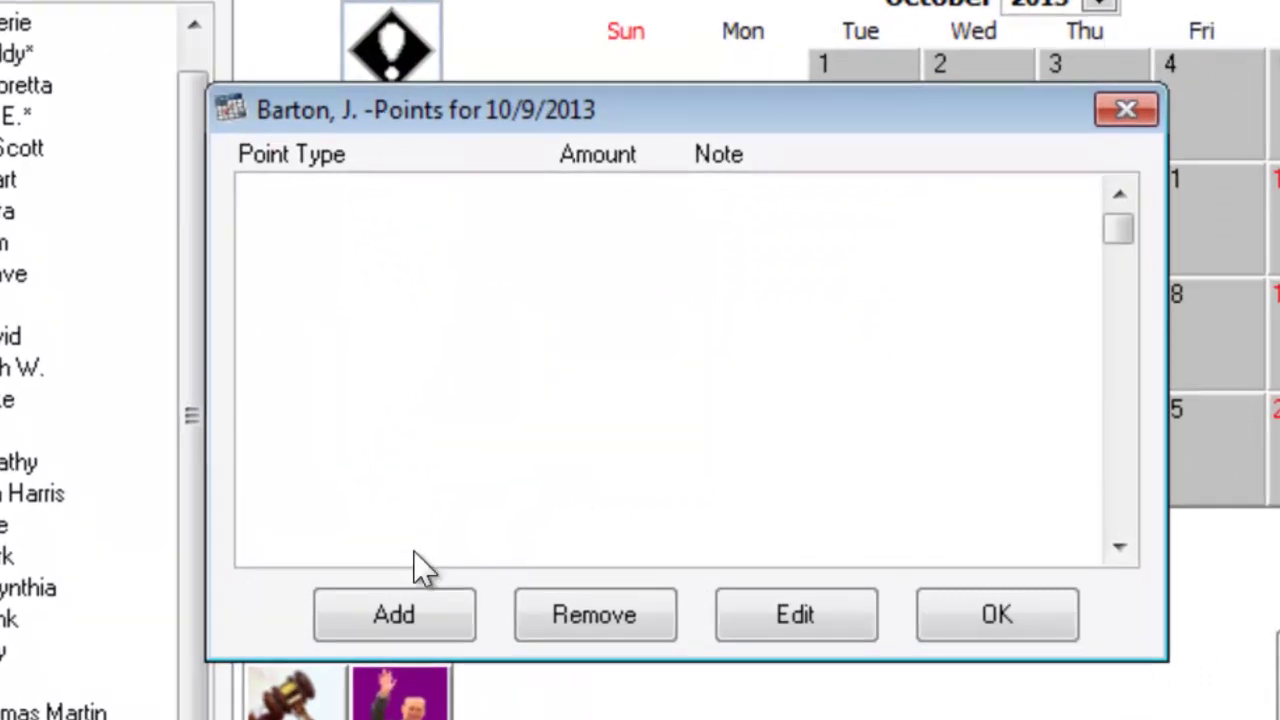
pyautogui.click(400, 614)
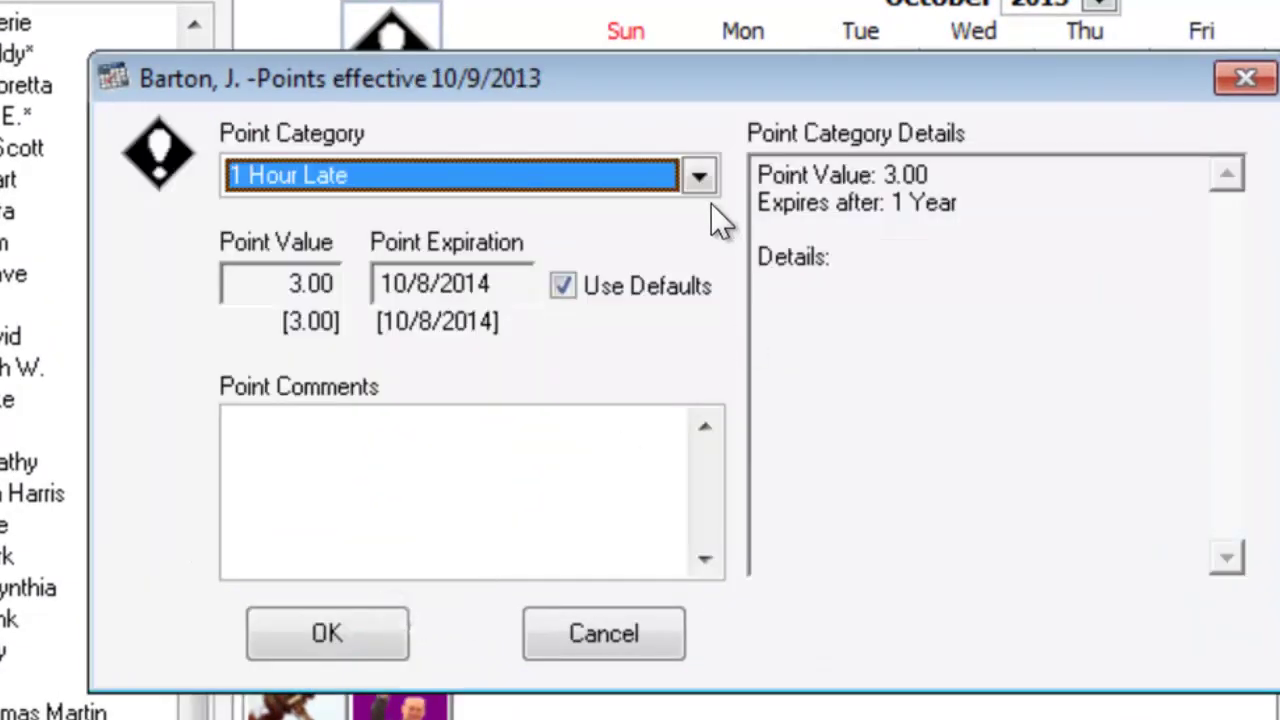
pyautogui.click(698, 176)
pyautogui.click(363, 250)
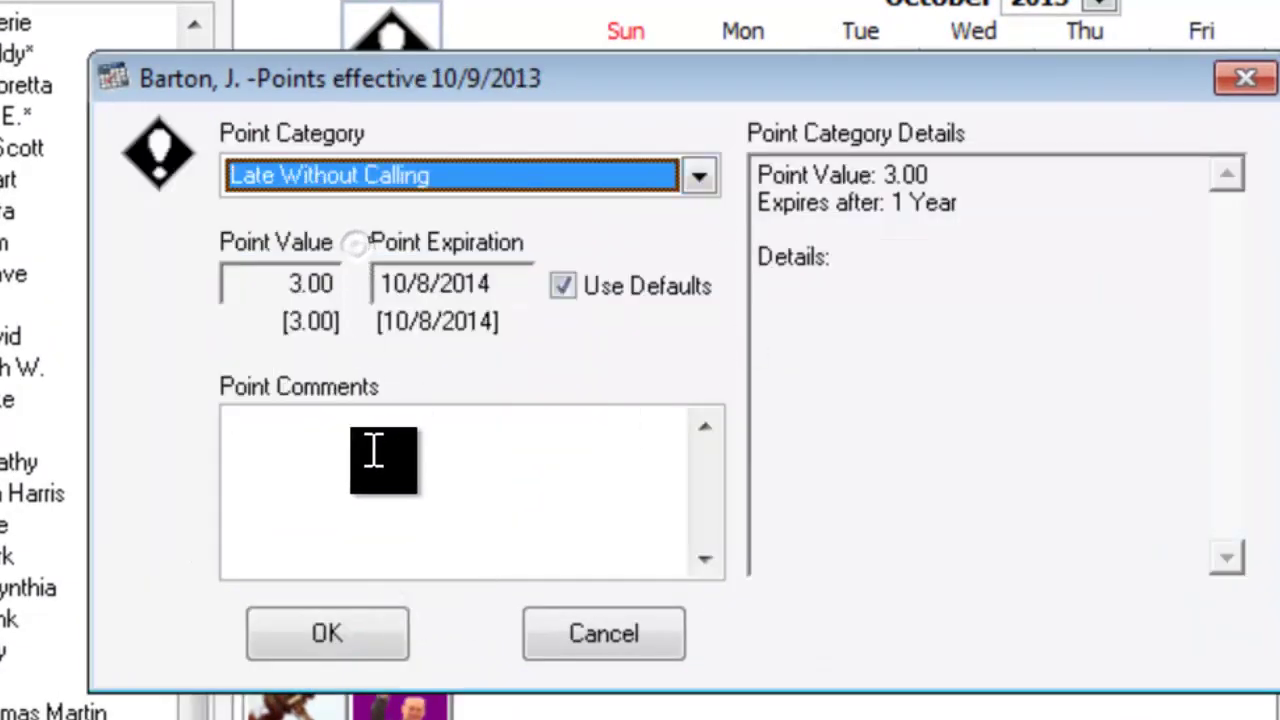
pyautogui.click(335, 636)
pyautogui.click(960, 615)
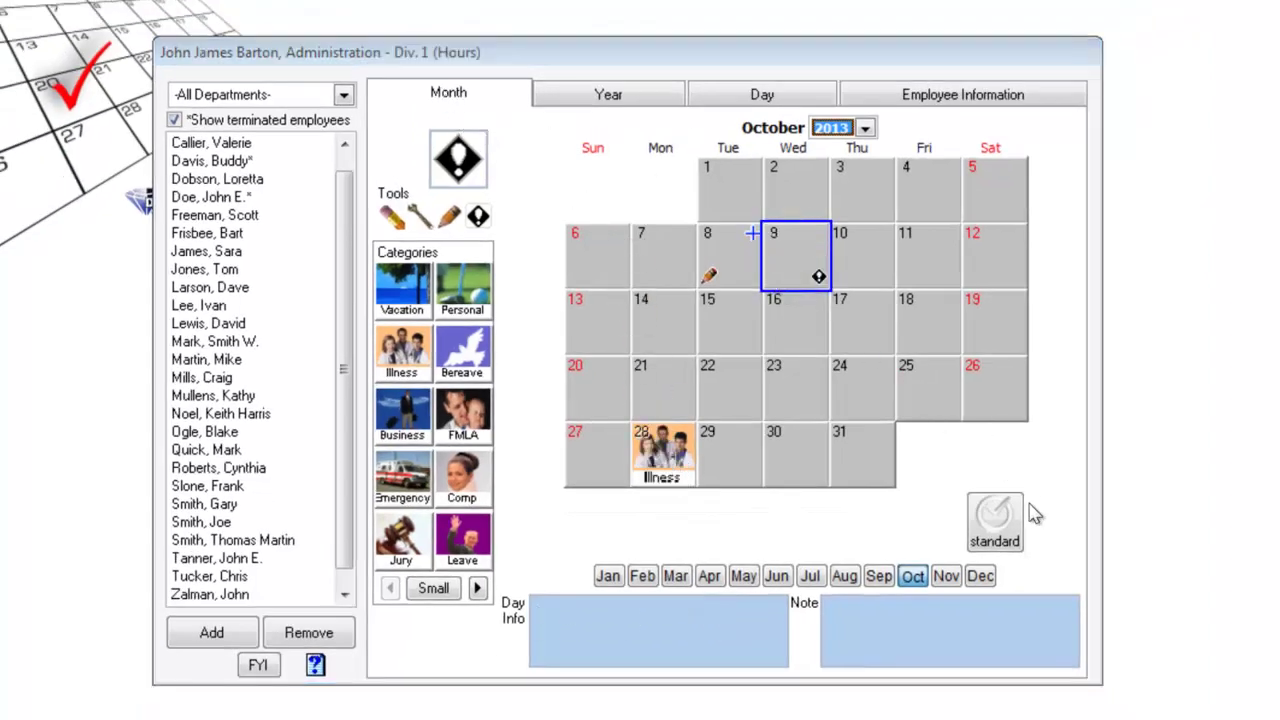
# - Review the yearly attendance calendars of several employees, finishing with the 2012 calendar of an Advertising employee
pyautogui.click(608, 94)
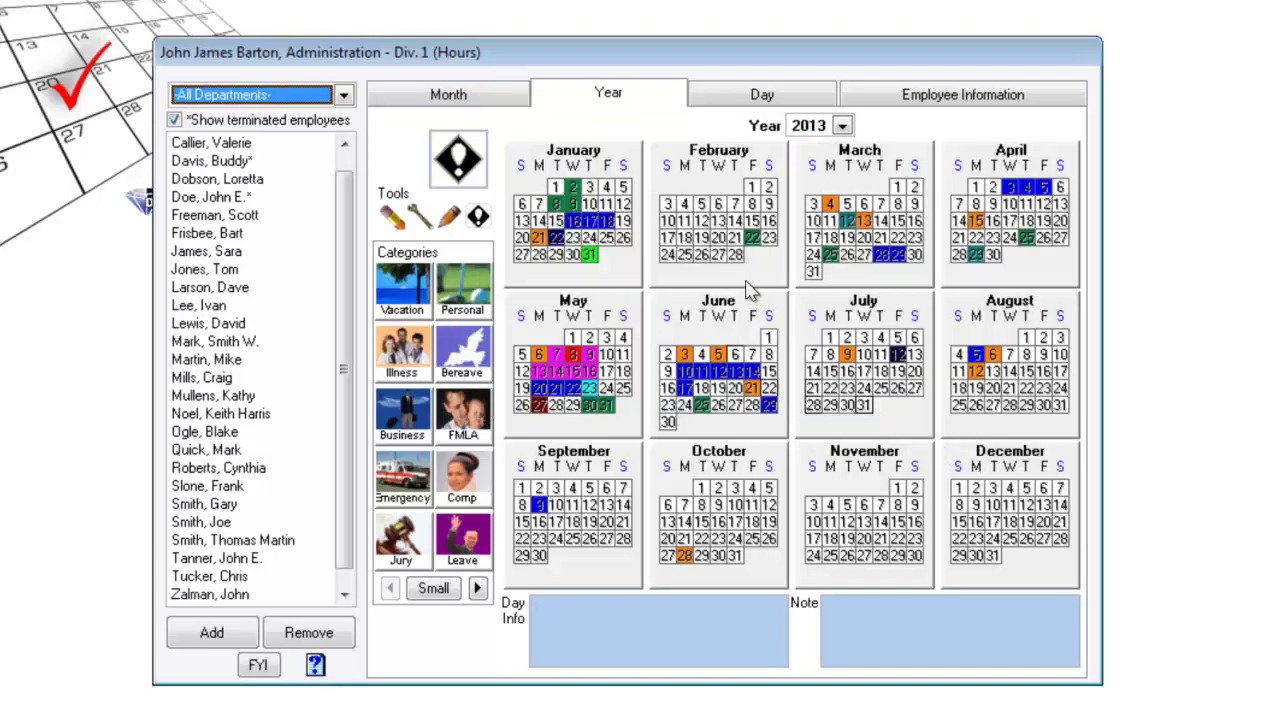
pyautogui.click(215, 161)
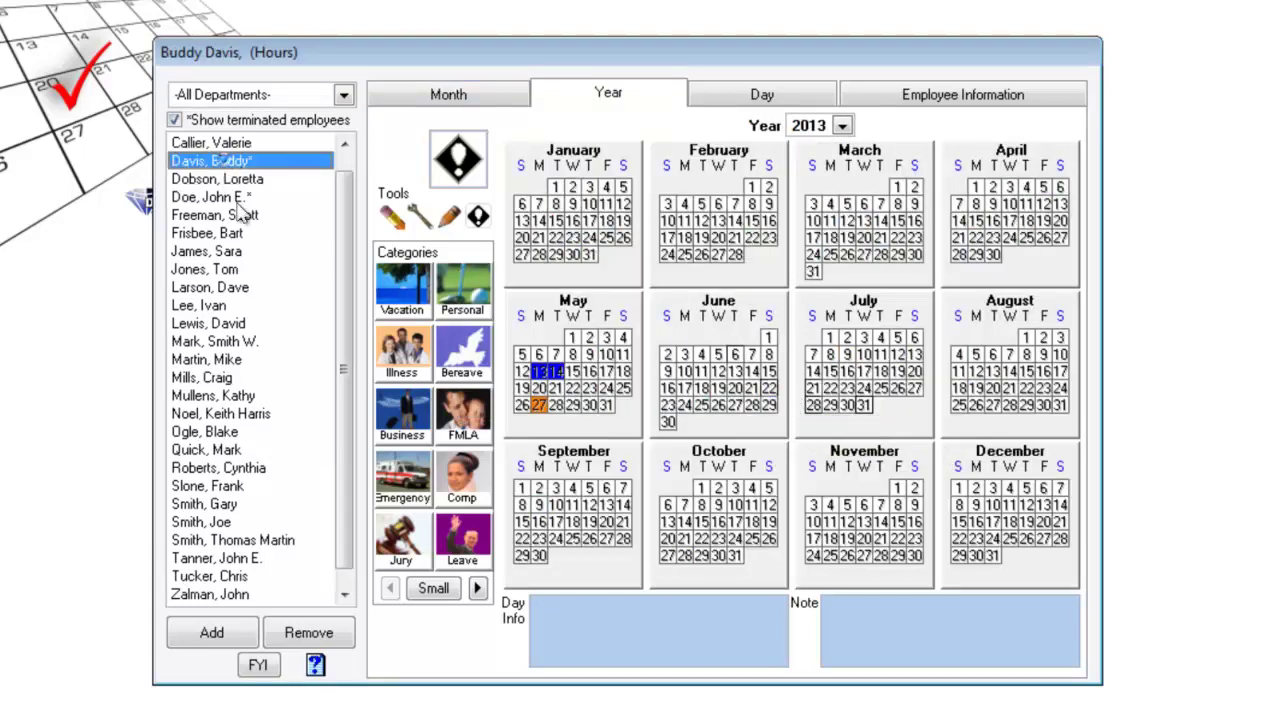
pyautogui.click(205, 270)
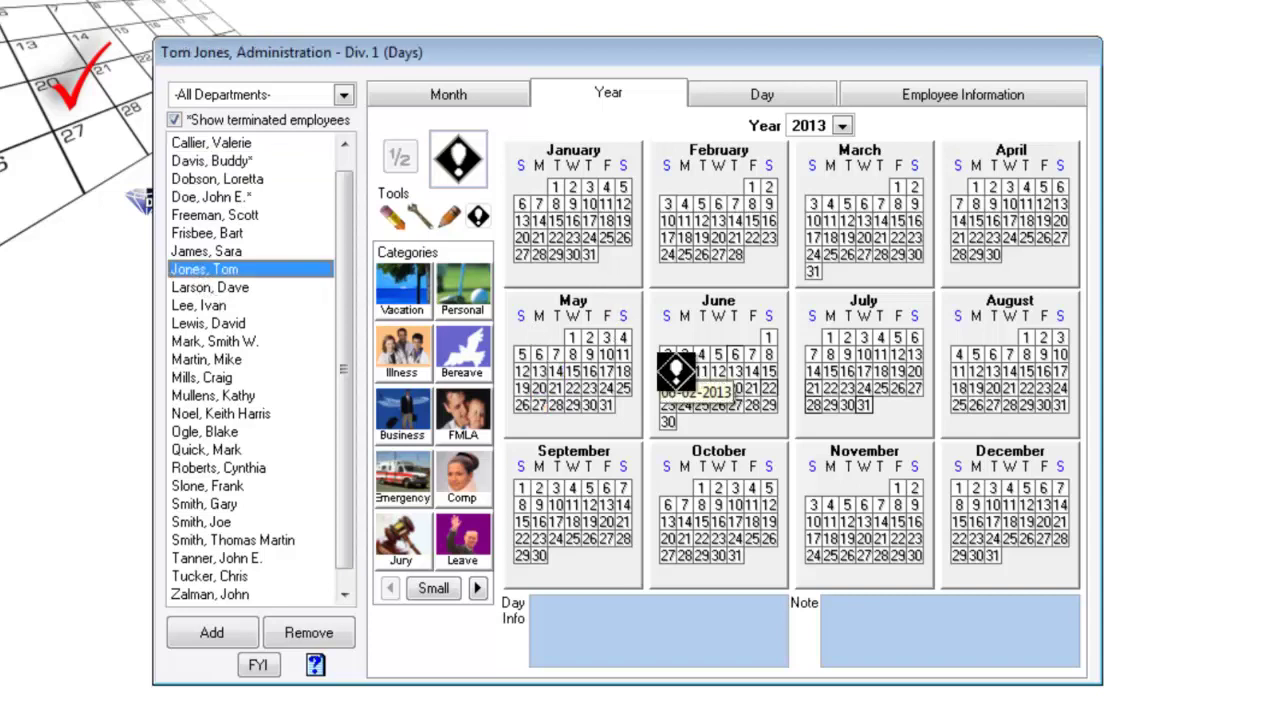
pyautogui.click(233, 540)
pyautogui.click(843, 126)
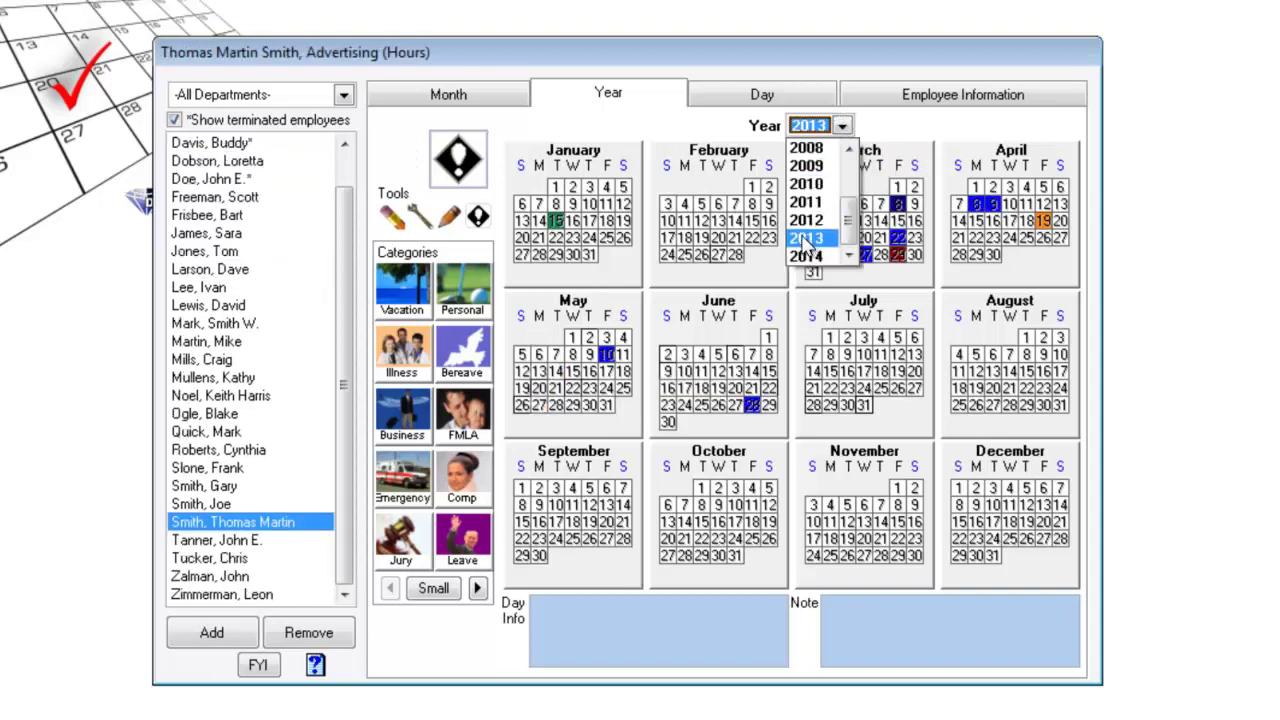
pyautogui.click(807, 220)
# - In the day view for October 9, 2012, record Personal time from 8:00 AM to 3:00 PM and Illness from 3:00 PM to 4:00 PM
pyautogui.click(765, 95)
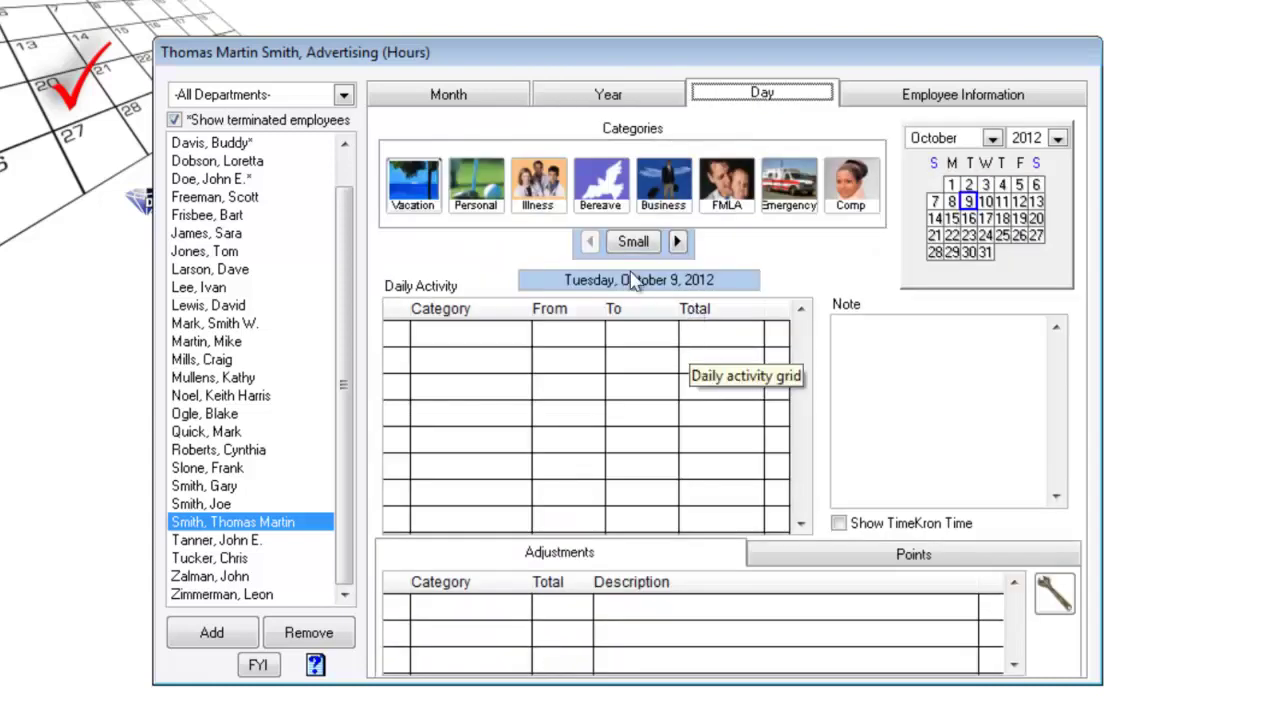
pyautogui.moveTo(478, 182); pyautogui.dragTo(474, 362)
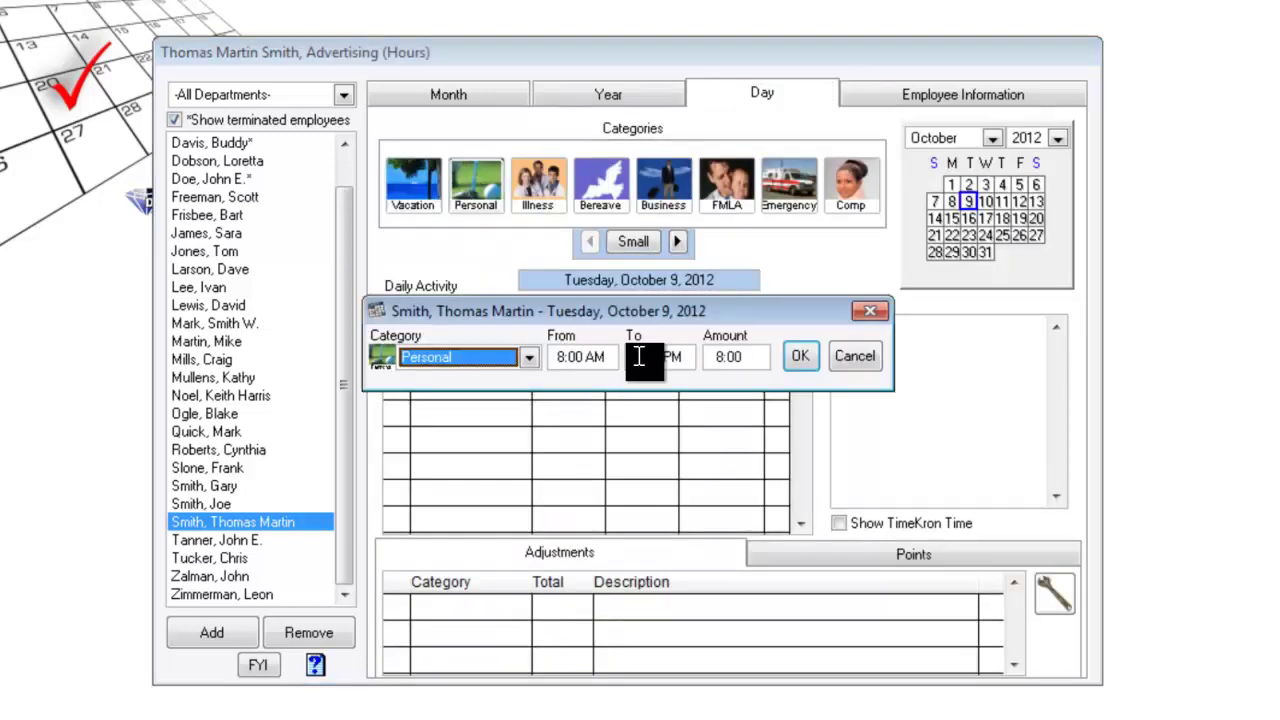
pyautogui.click(640, 357)
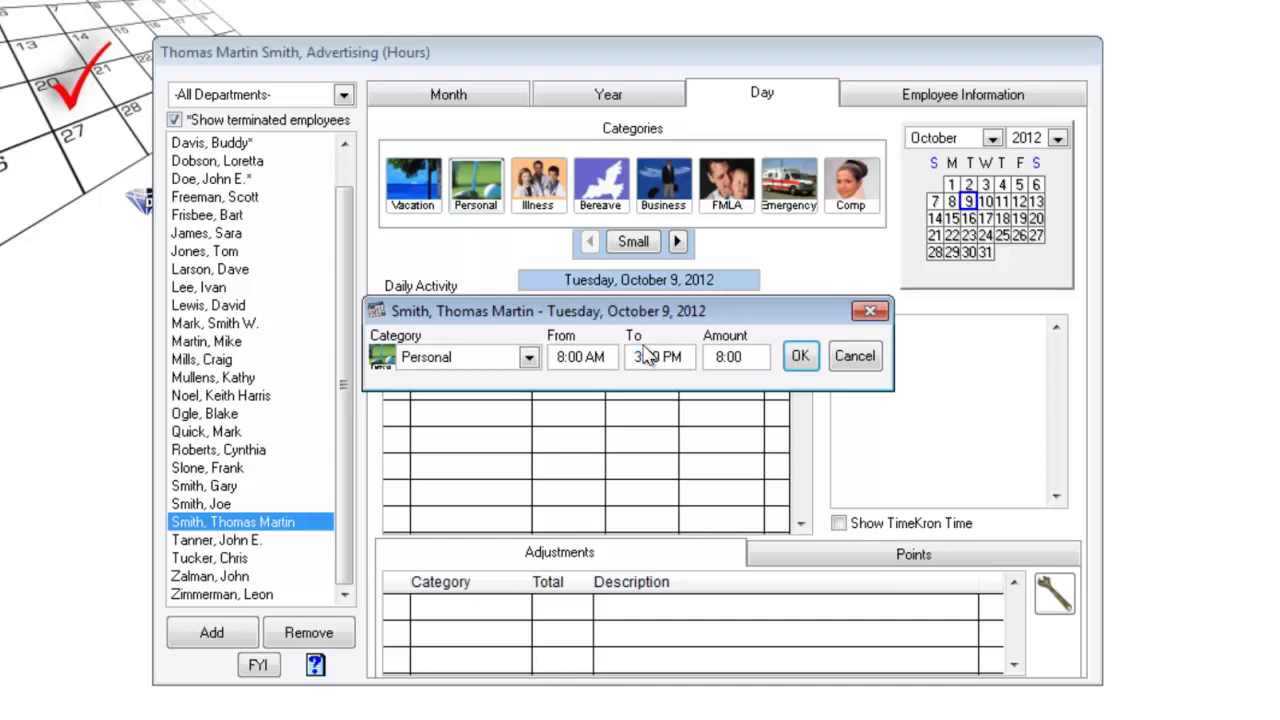
pyautogui.click(800, 356)
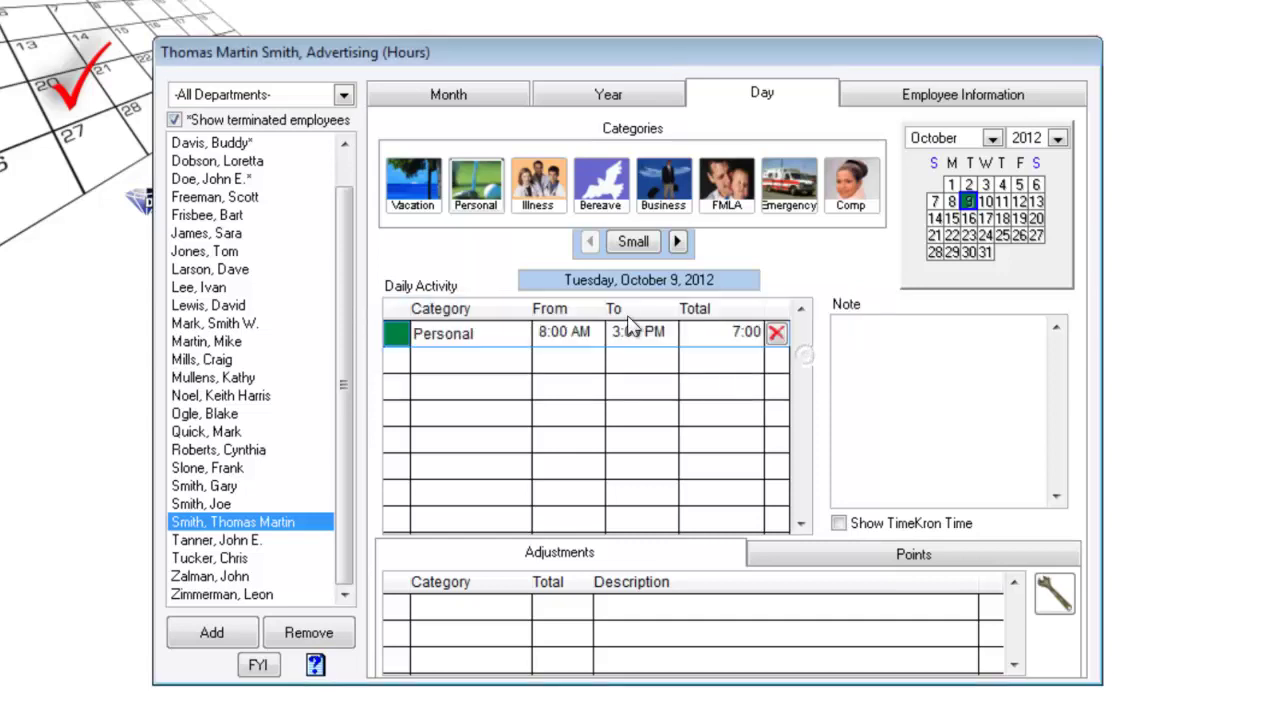
pyautogui.moveTo(520, 245); pyautogui.dragTo(511, 299)
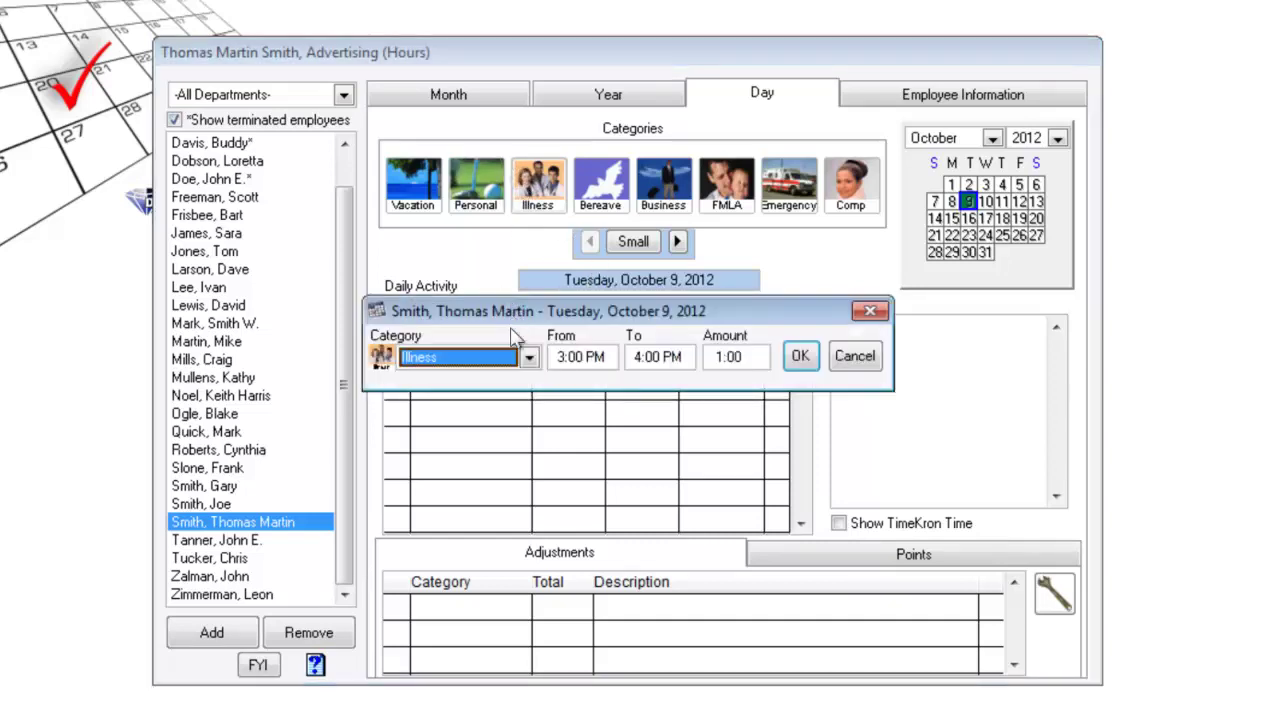
pyautogui.click(798, 357)
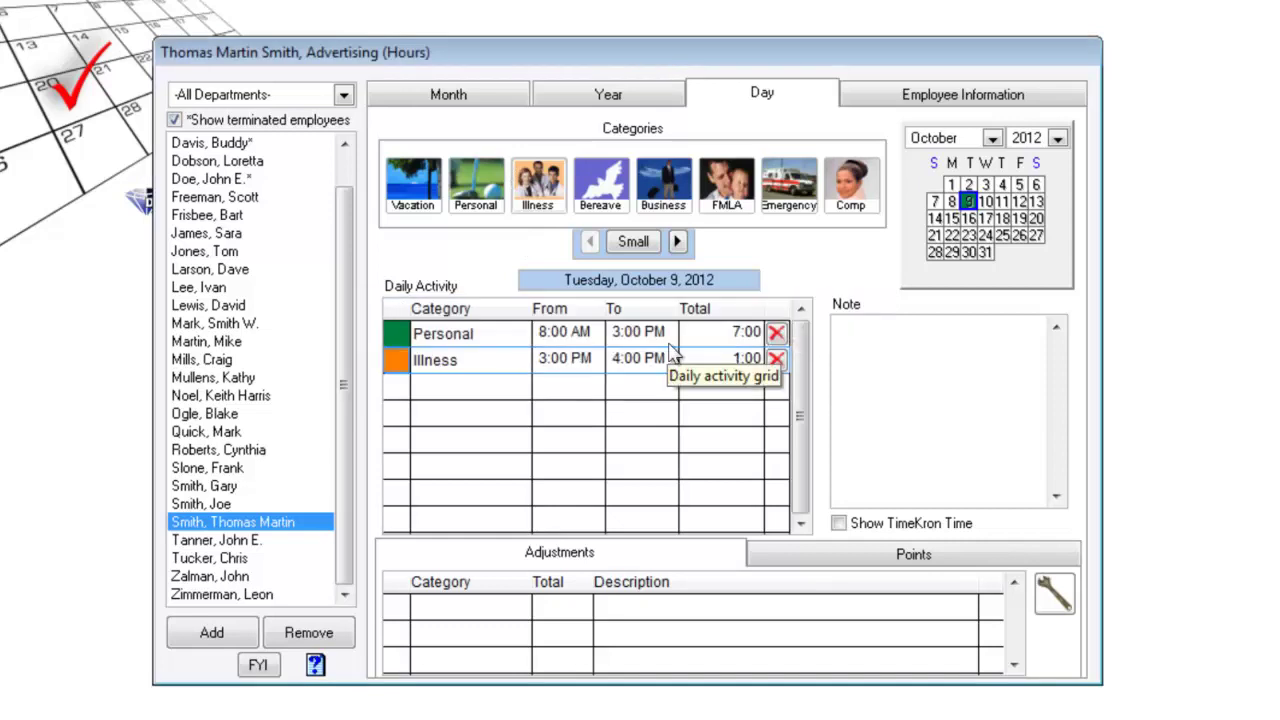
# - Open the selected employee's information record to examine the personal, payroll and security details
pyautogui.click(984, 94)
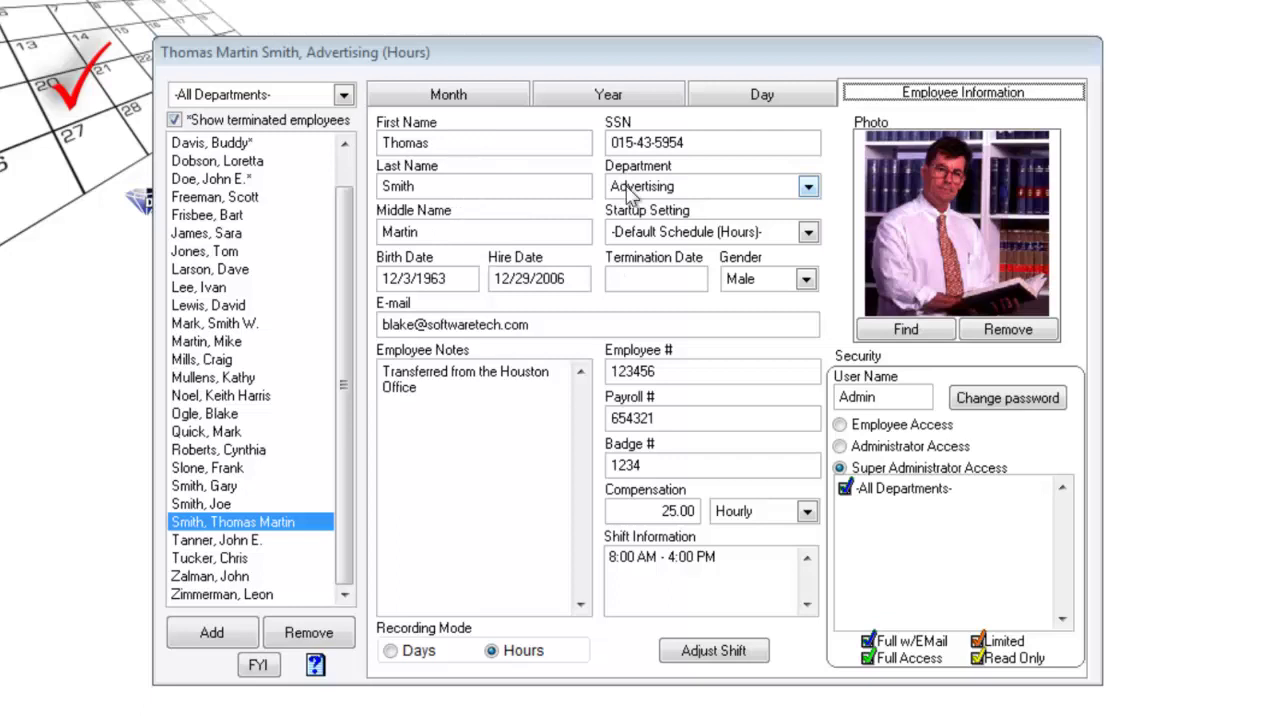
# - Examine the department choices and the employee notes in the Advertising employee's information record
pyautogui.click(808, 187)
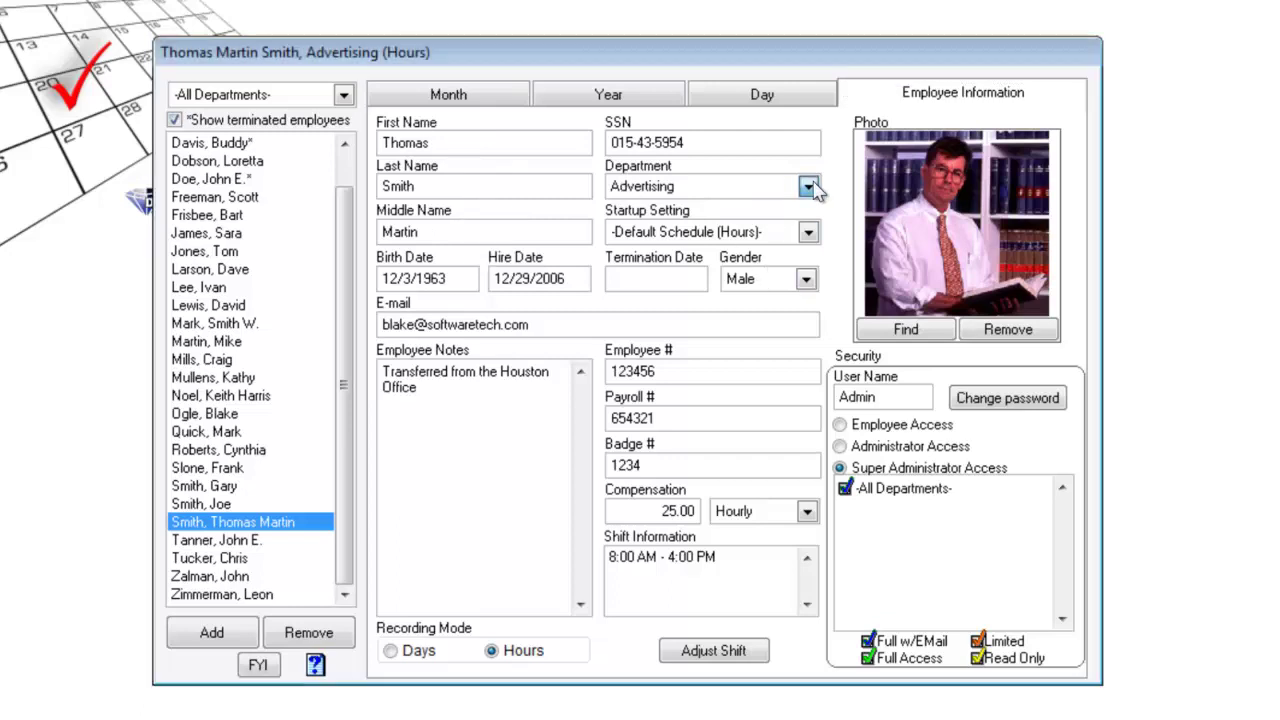
pyautogui.click(810, 188)
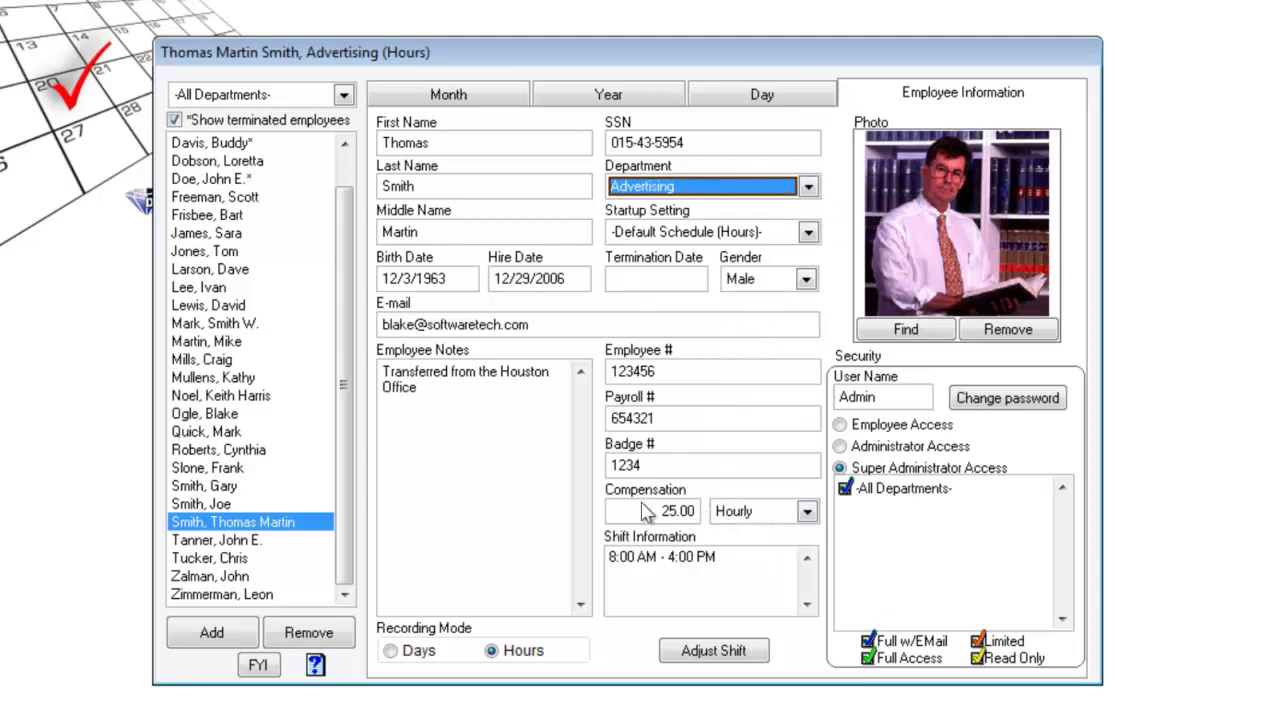
pyautogui.click(434, 390)
pyautogui.moveTo(434, 390); pyautogui.dragTo(380, 375)
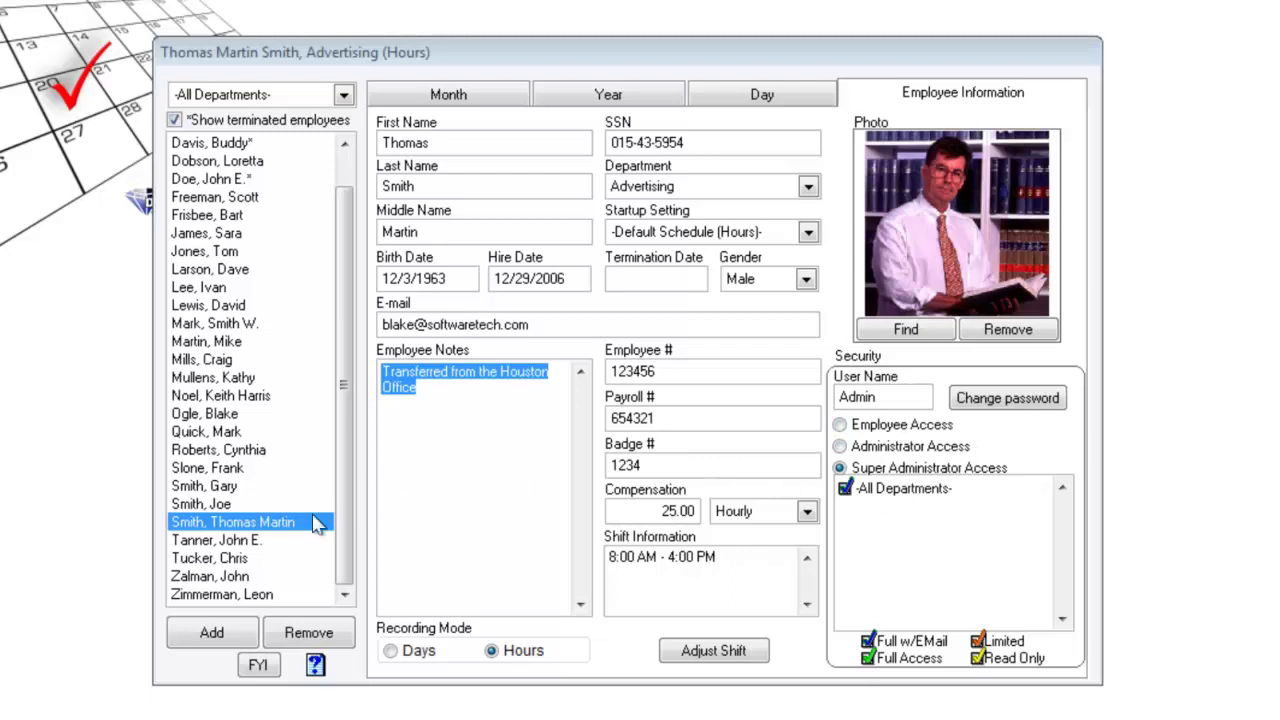
# - Browse the information records of several other employees to compare their departments, photos and security access levels
pyautogui.click(326, 288)
pyautogui.click(245, 163)
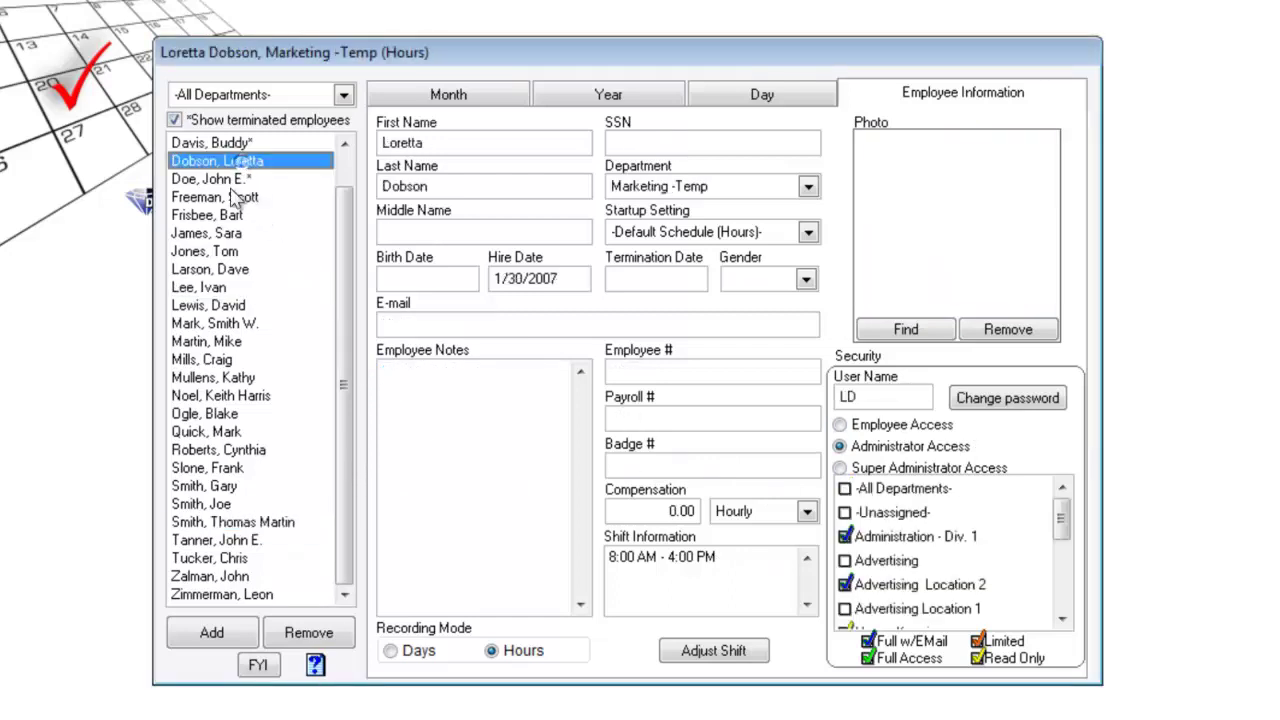
pyautogui.click(232, 197)
pyautogui.click(230, 215)
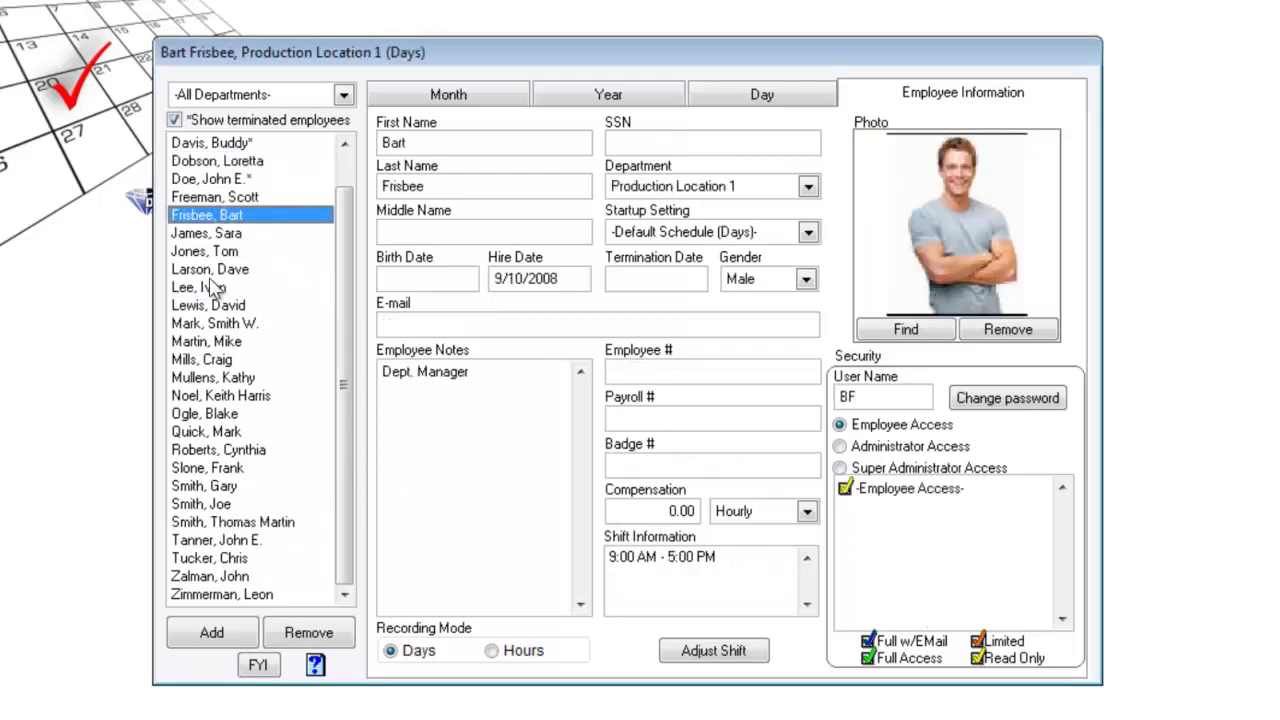
pyautogui.click(226, 251)
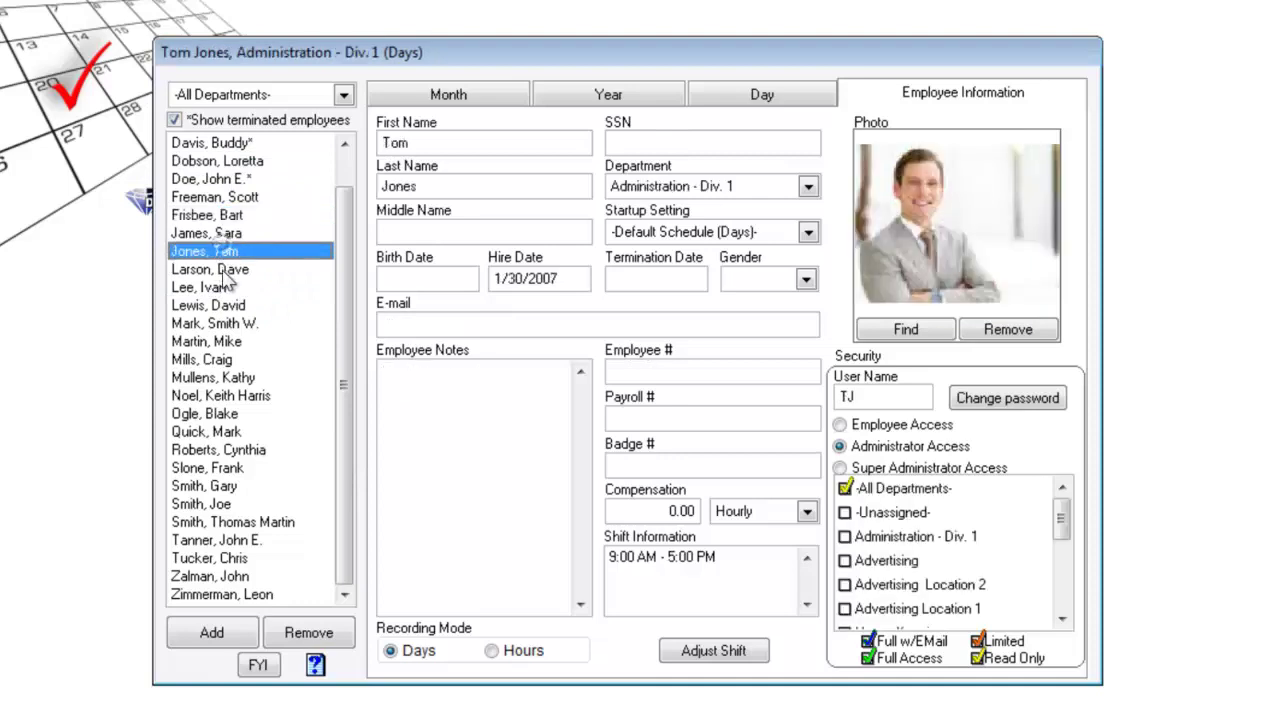
pyautogui.click(216, 323)
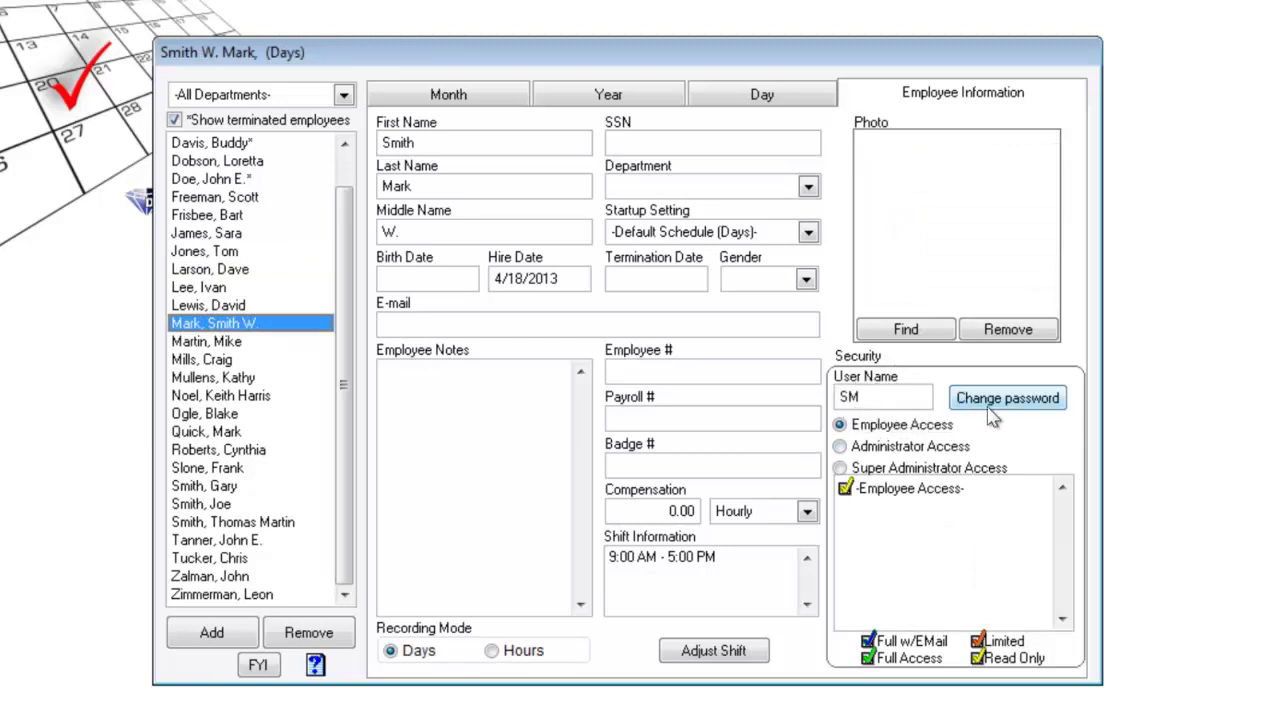
# - Set the employee with user name CM to Employee Access and the employee with user name KM1 to Administrator Access
pyautogui.click(205, 359)
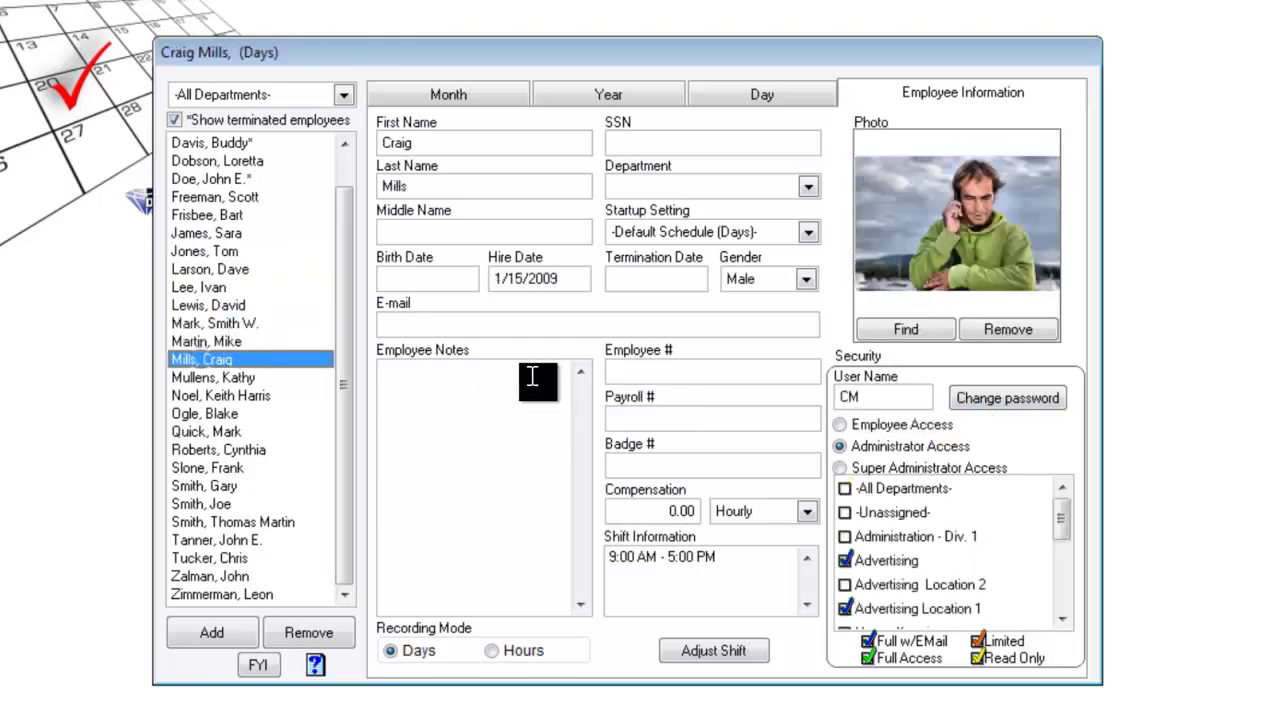
pyautogui.click(842, 426)
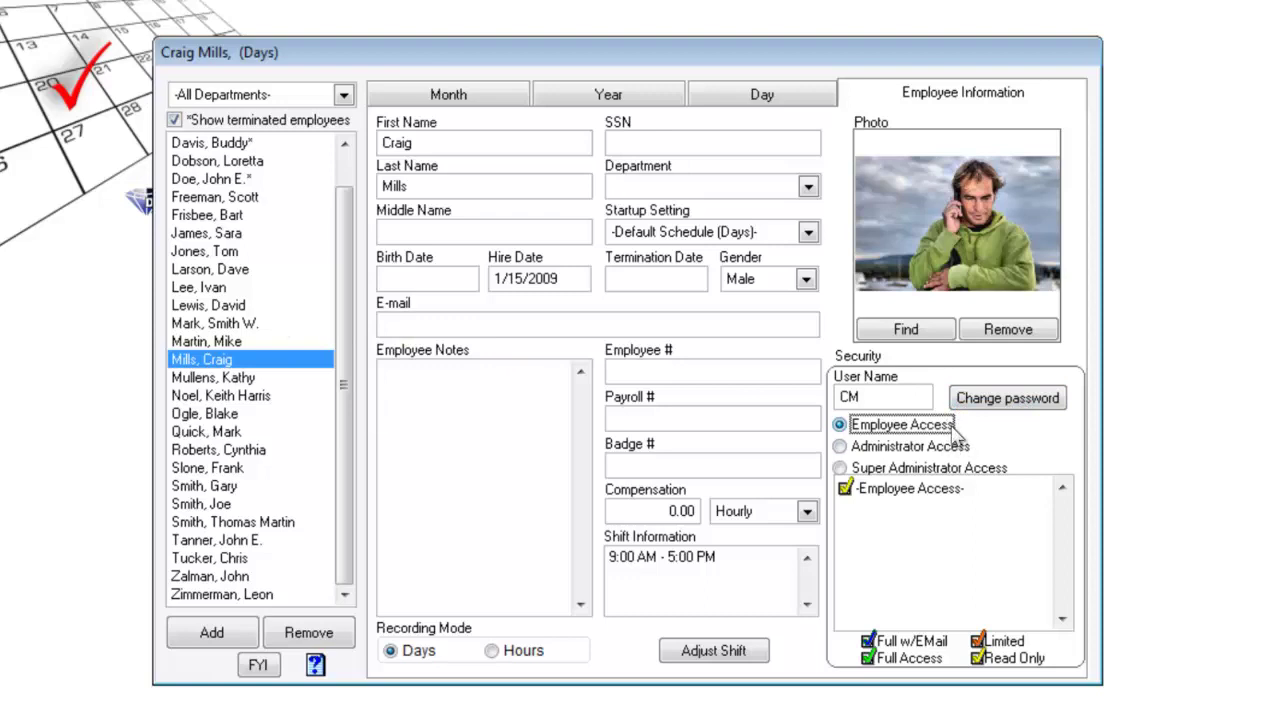
pyautogui.click(215, 377)
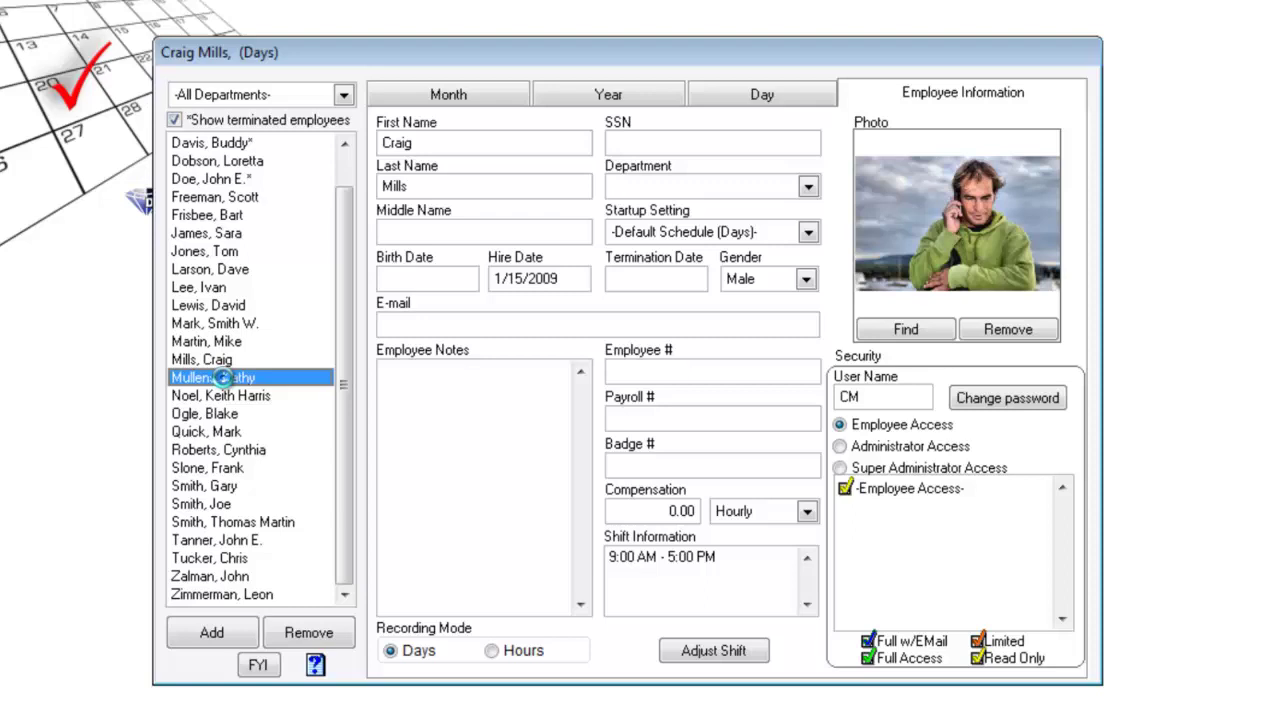
pyautogui.click(840, 446)
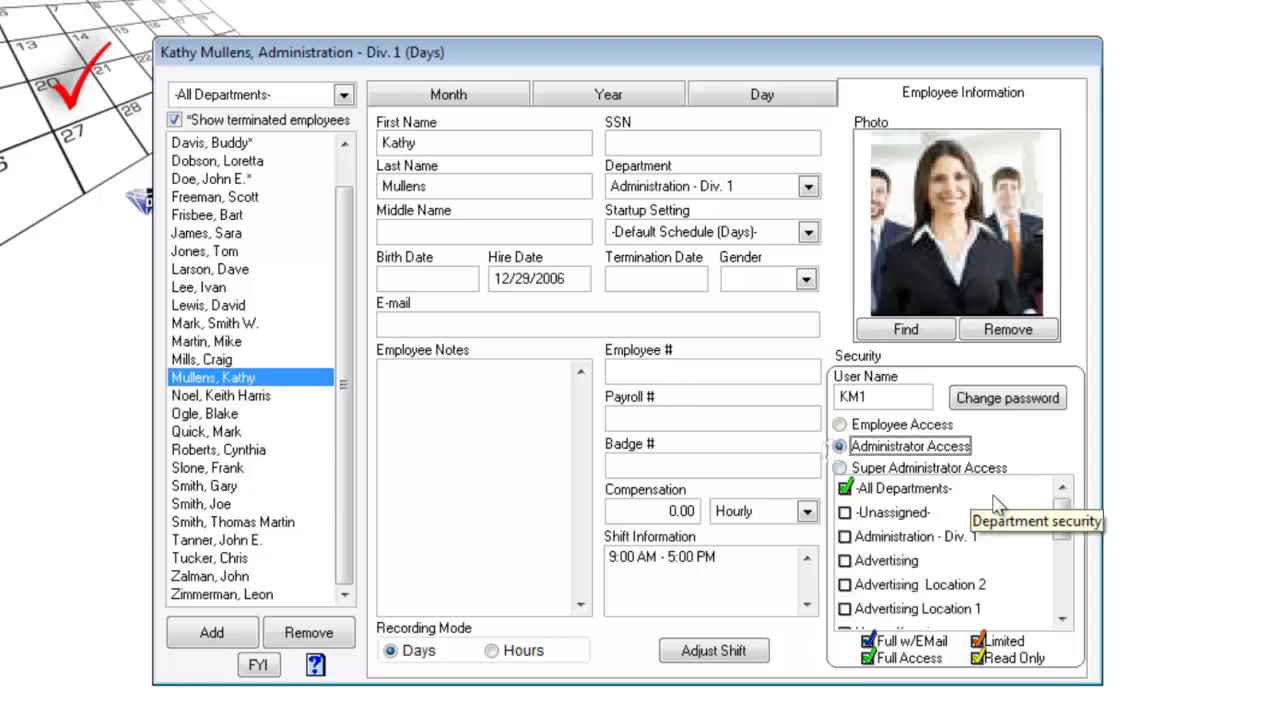
# - Give the administrator Full w/EMail access to Nursing, Full Access to Planned Activities and Production, and also mark Production Location 1
pyautogui.moveTo(1062, 506); pyautogui.dragTo(1063, 556)
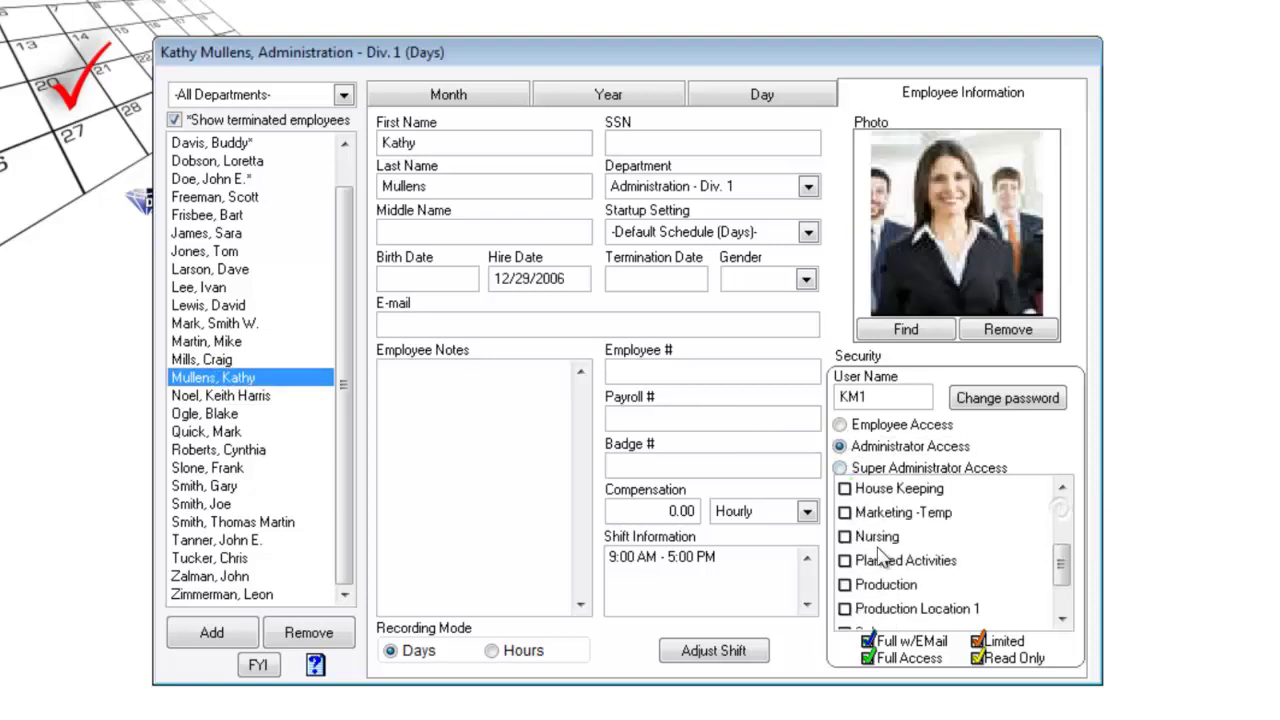
pyautogui.click(845, 537)
pyautogui.click(845, 561)
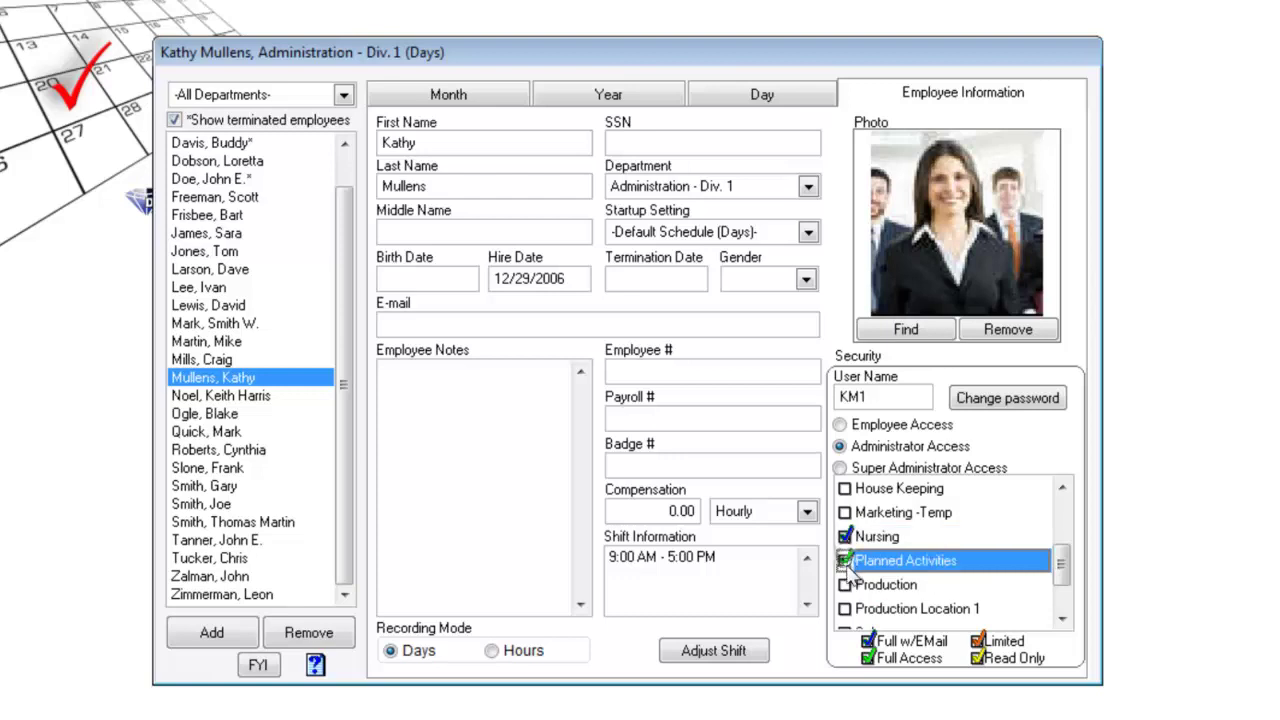
pyautogui.click(845, 585)
pyautogui.click(845, 609)
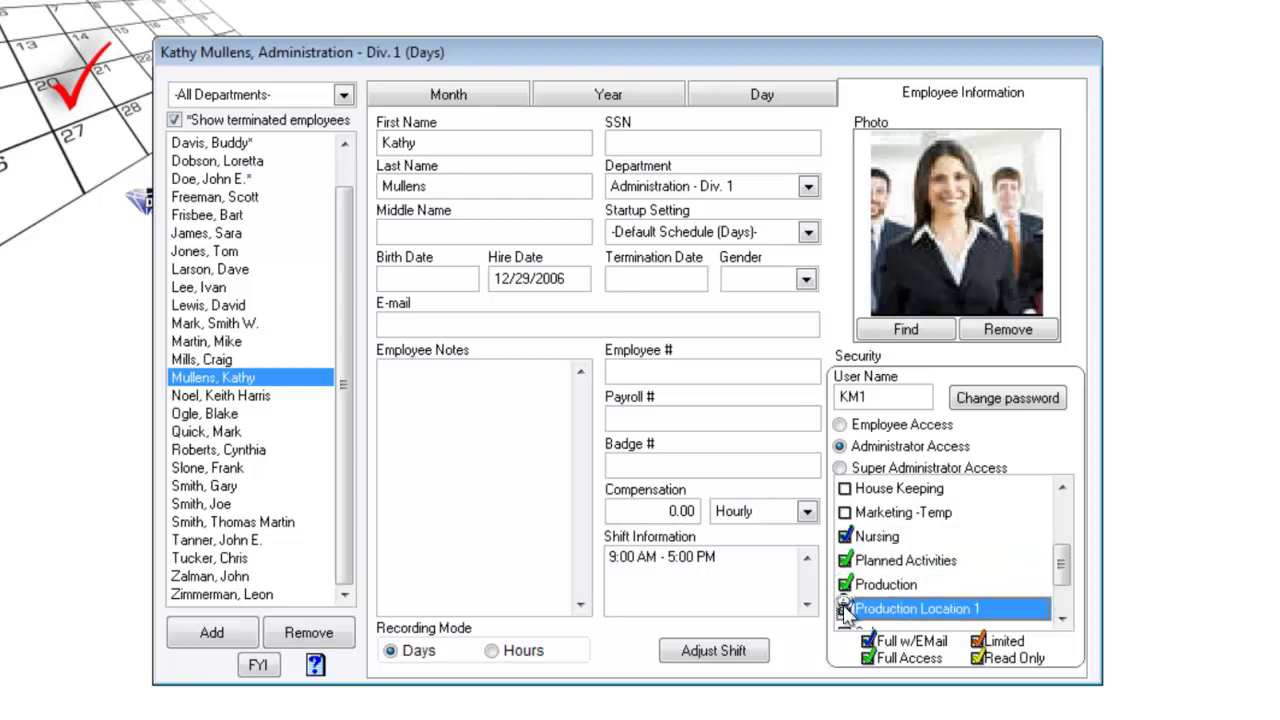
# - Set the administrator's department security to Limited for Advertising and Read Only for Administration - Div. 1
pyautogui.scroll(2, 845, 600)
pyautogui.click(845, 561)
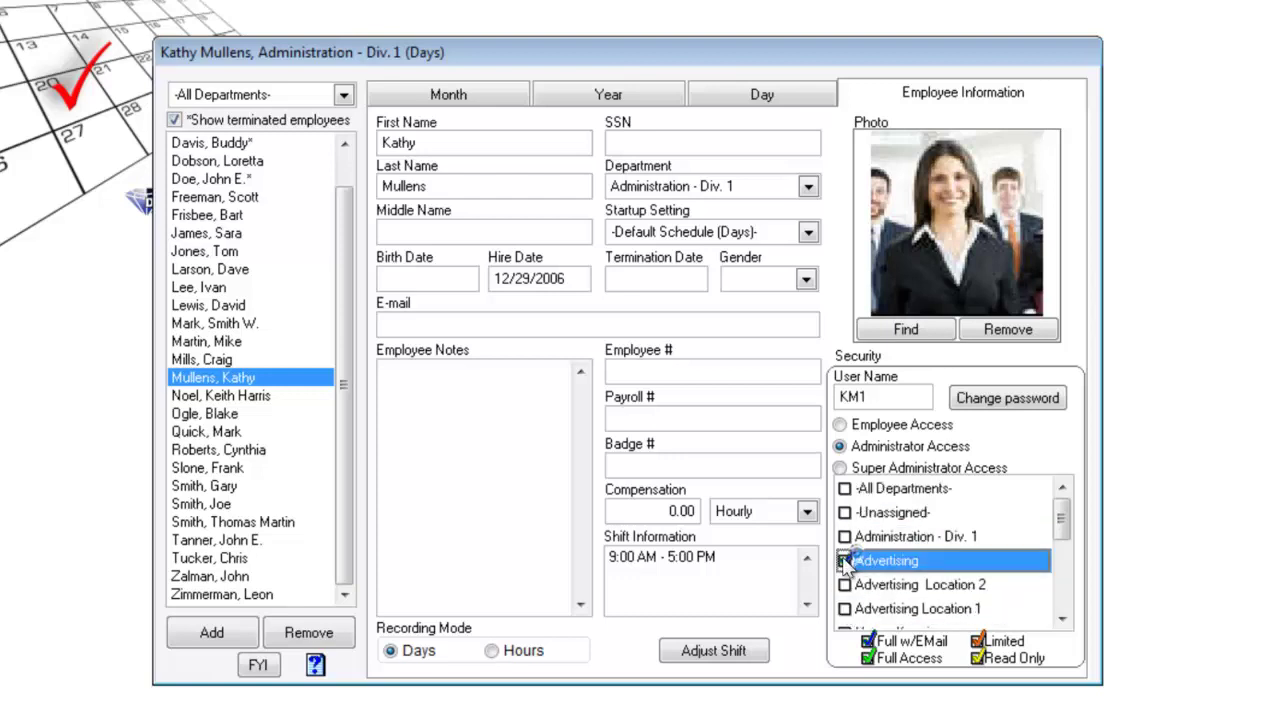
pyautogui.click(845, 537)
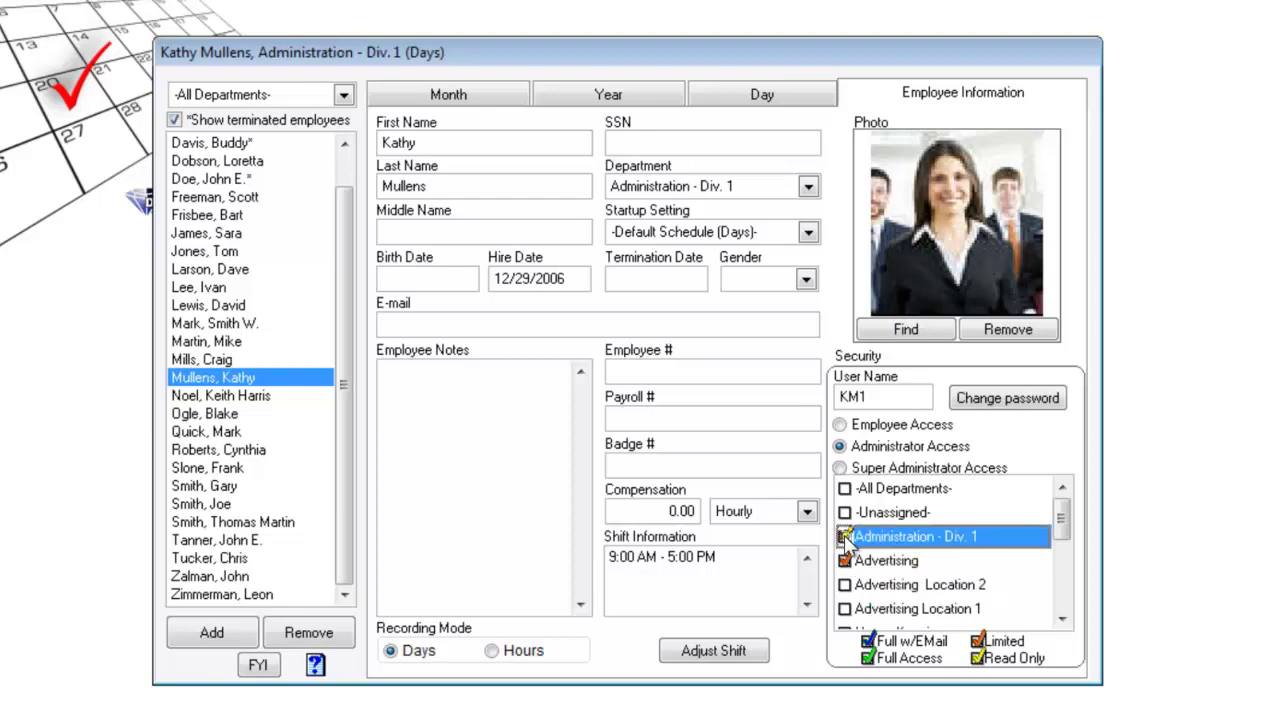
pyautogui.click(845, 537)
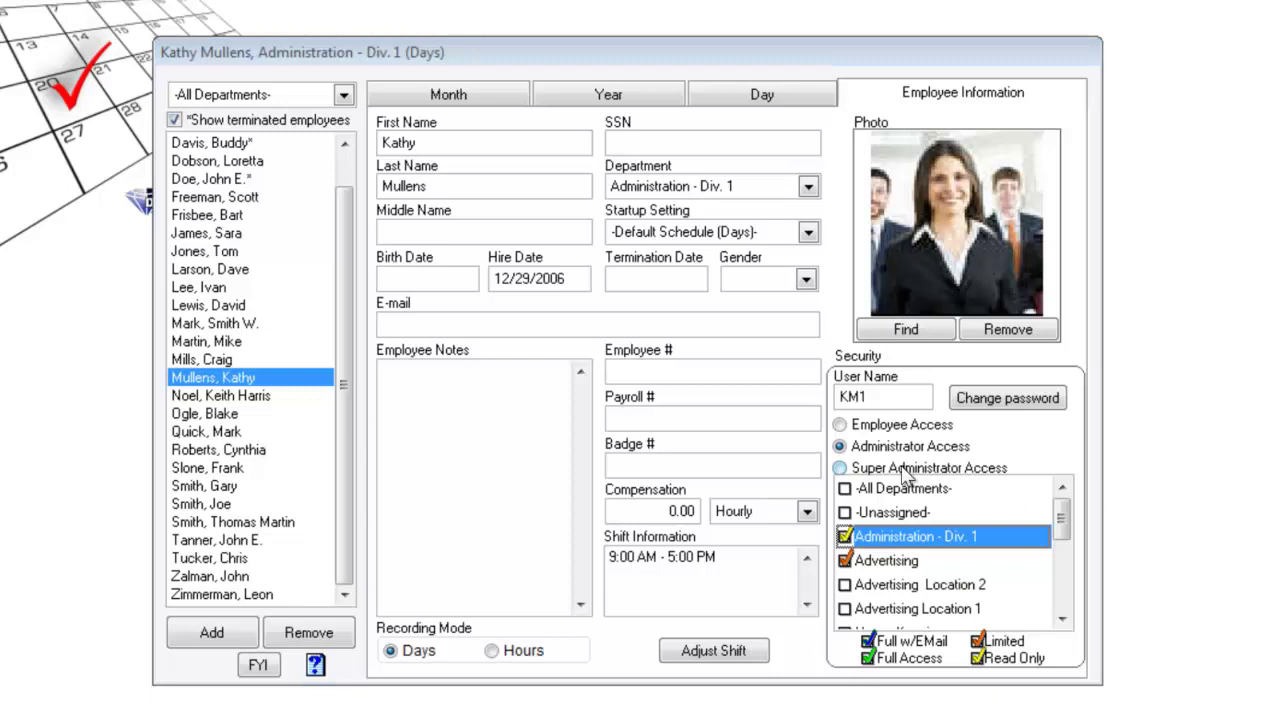
# - Change the KM1 user to Super Administrator Access and switch the All Departments access level for the next employee in the list
pyautogui.click(841, 469)
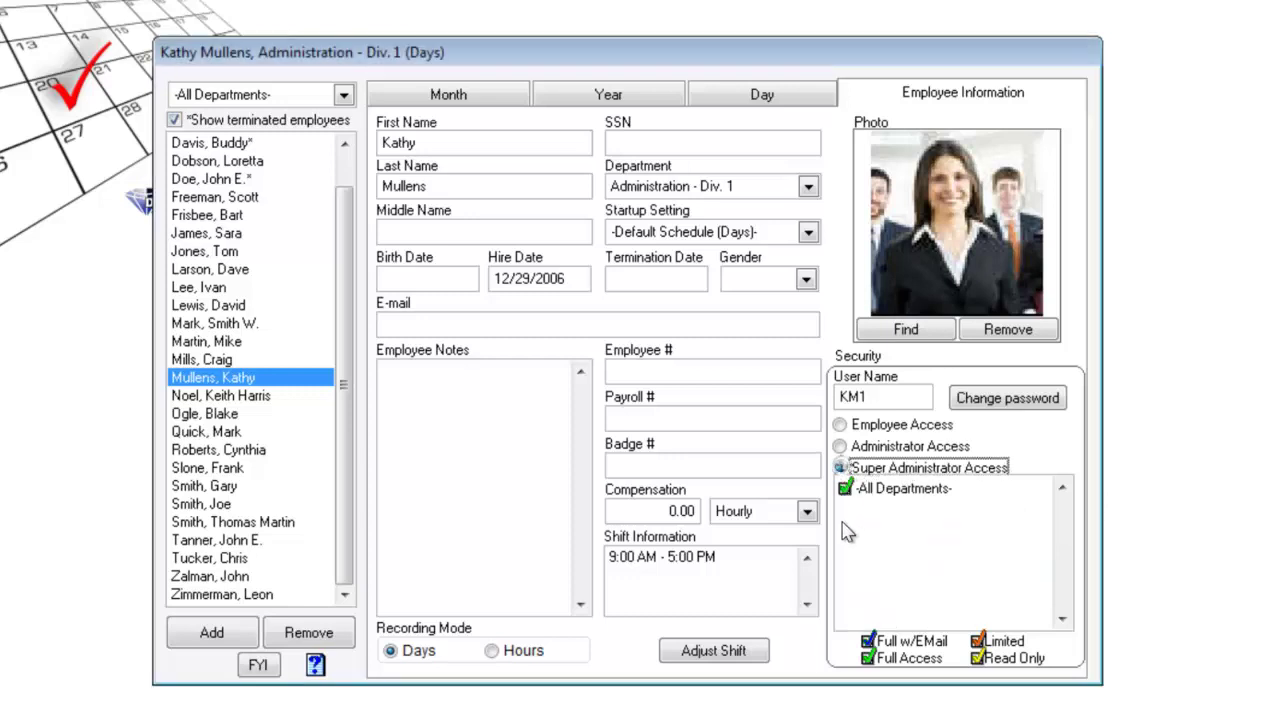
pyautogui.click(184, 395)
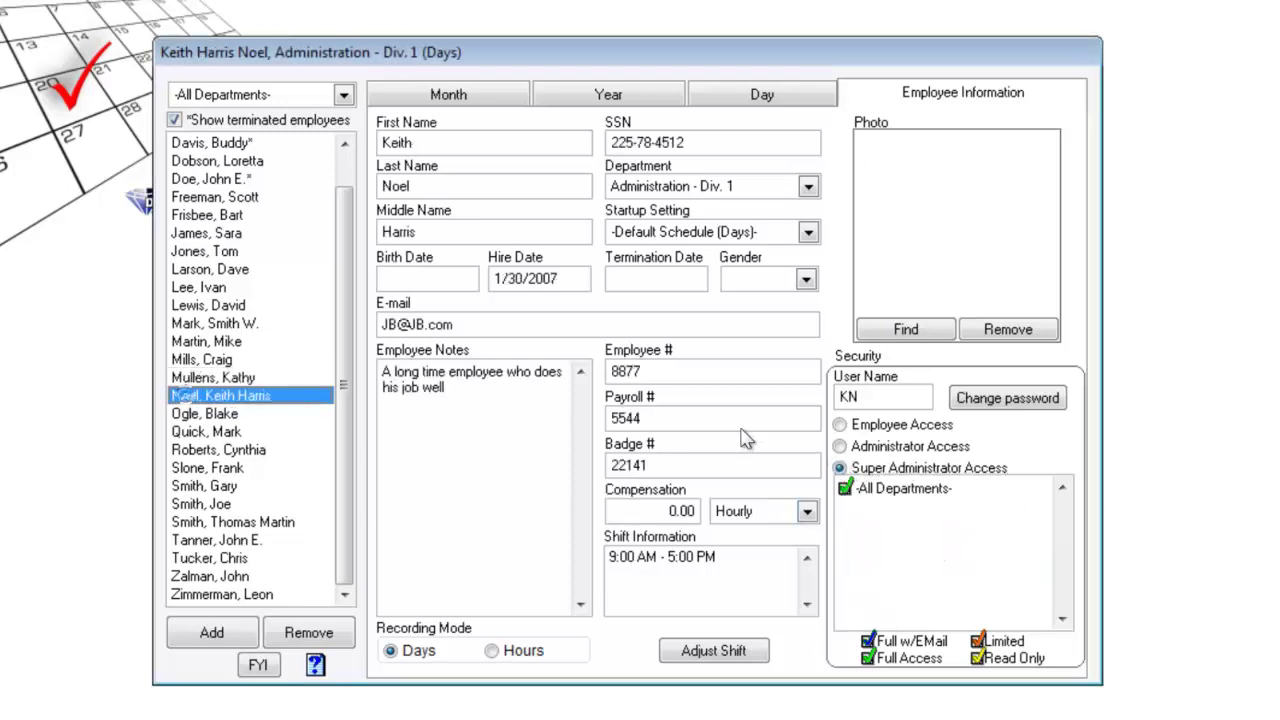
pyautogui.click(845, 488)
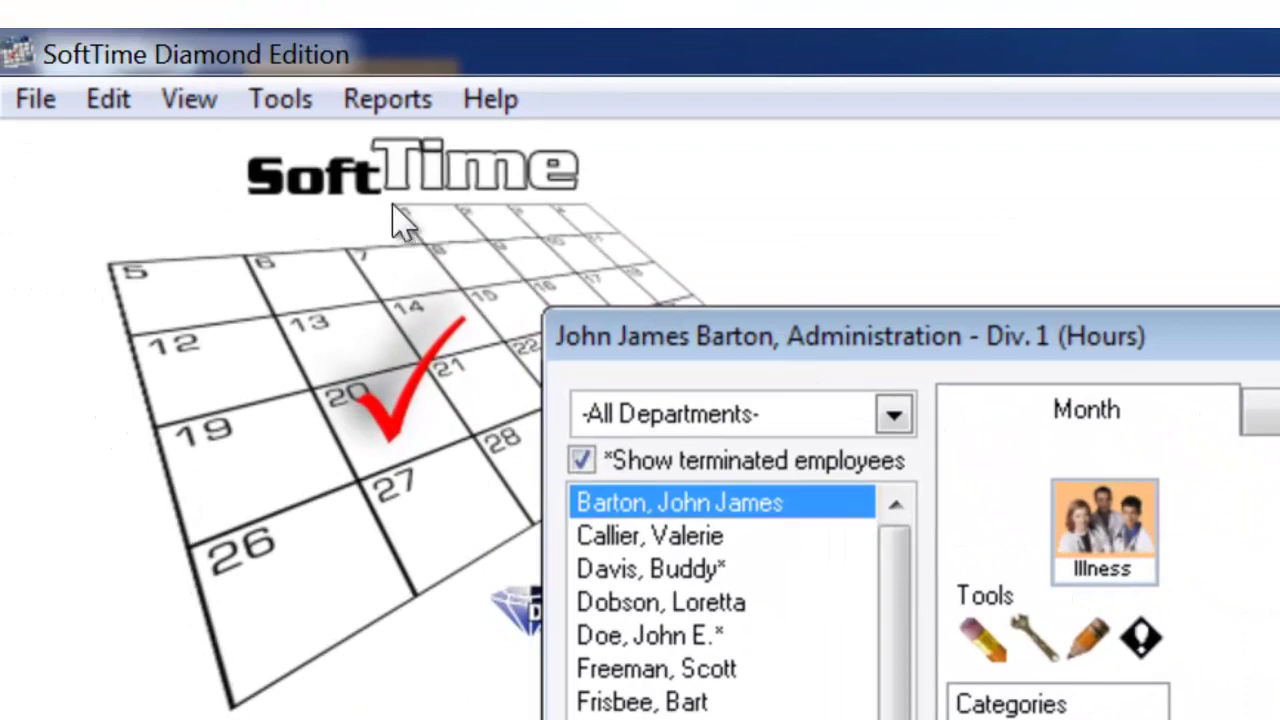
# - View the startup settings of the Default Schedule (Days), including its Vacation accrual rules, and close them
pyautogui.click(275, 100)
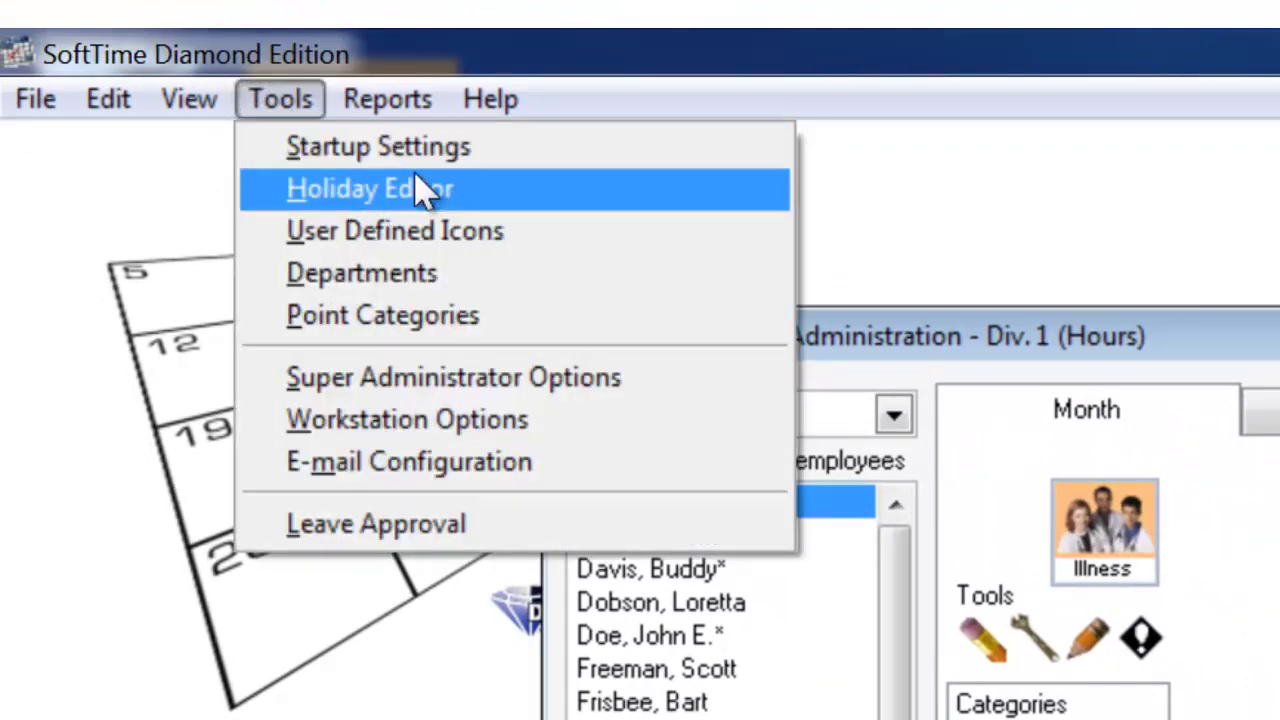
pyautogui.click(417, 145)
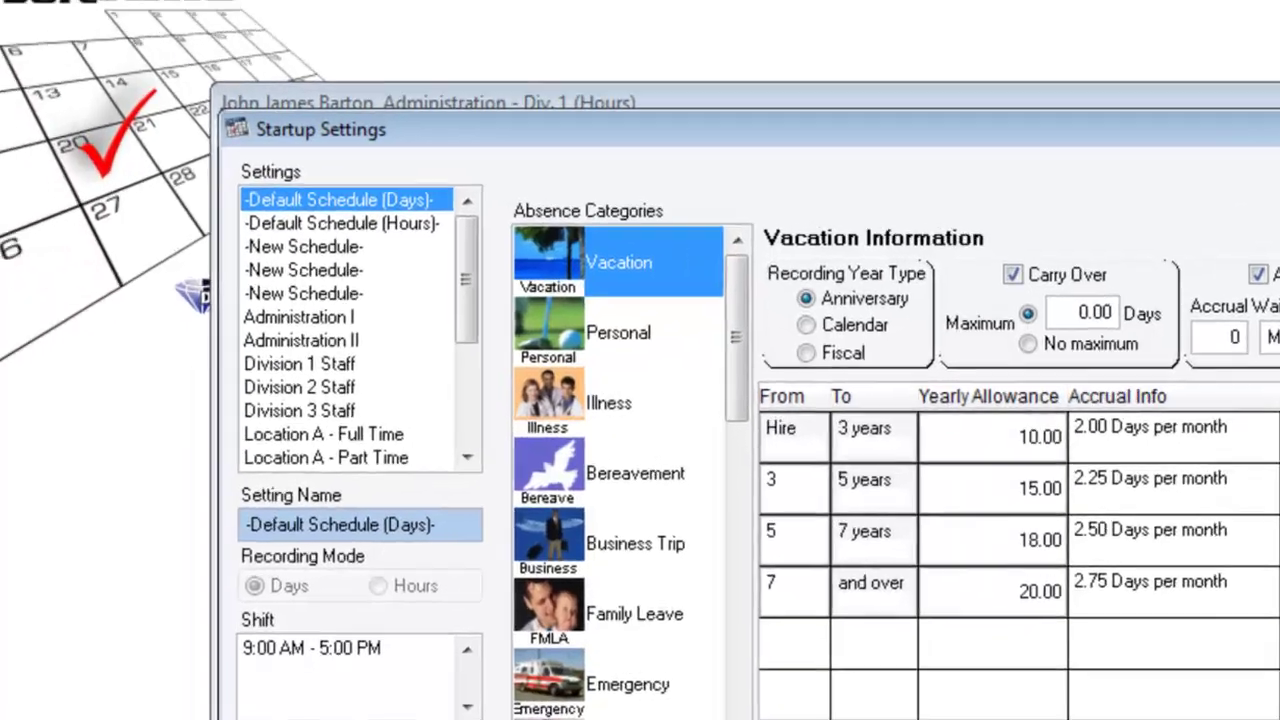
pyautogui.click(1126, 72)
# - Open the Holiday Editor and view the calendar dates of Independence Day, Labor Day, President's Day and New Year's Day
pyautogui.click(246, 10)
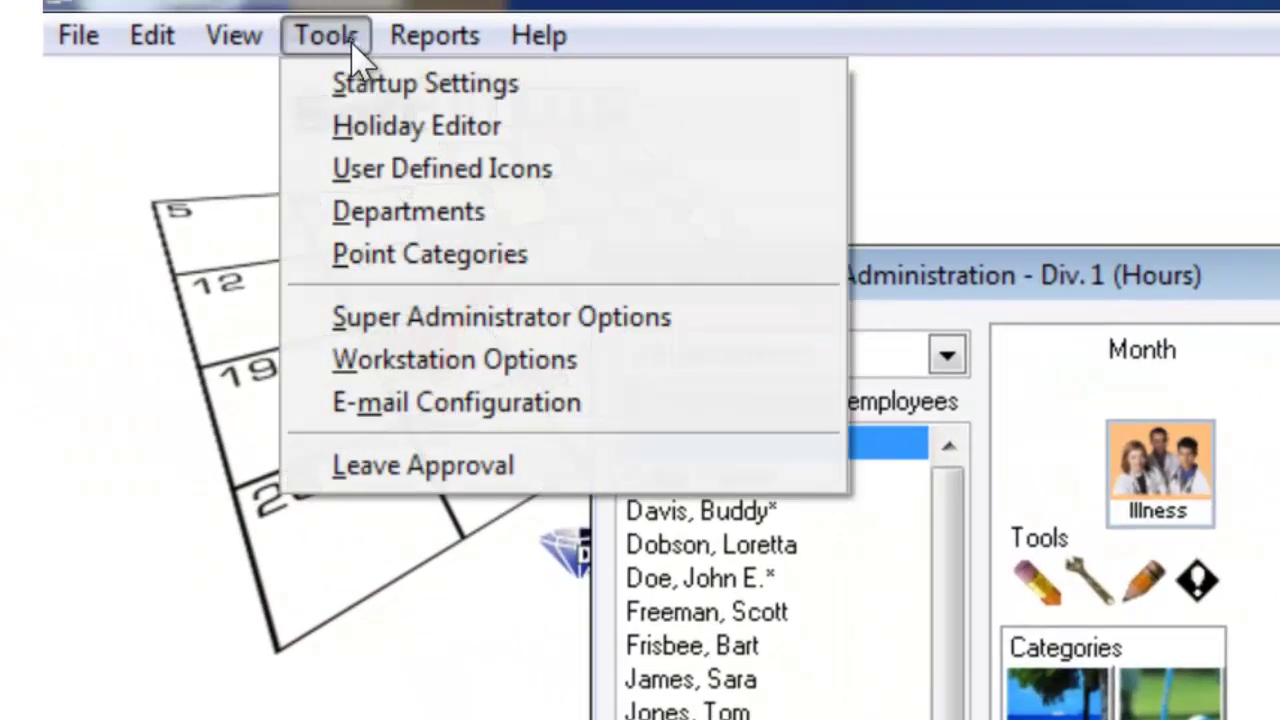
pyautogui.click(355, 135)
pyautogui.click(296, 200)
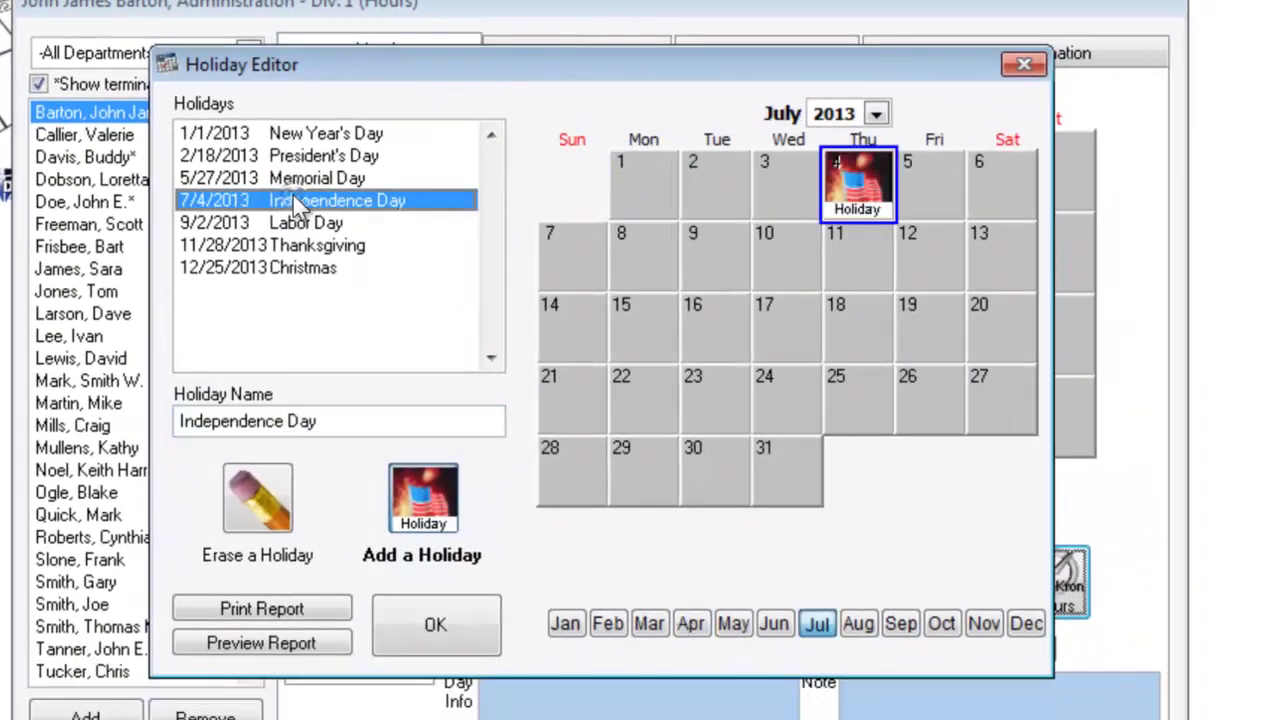
pyautogui.click(300, 222)
pyautogui.click(300, 156)
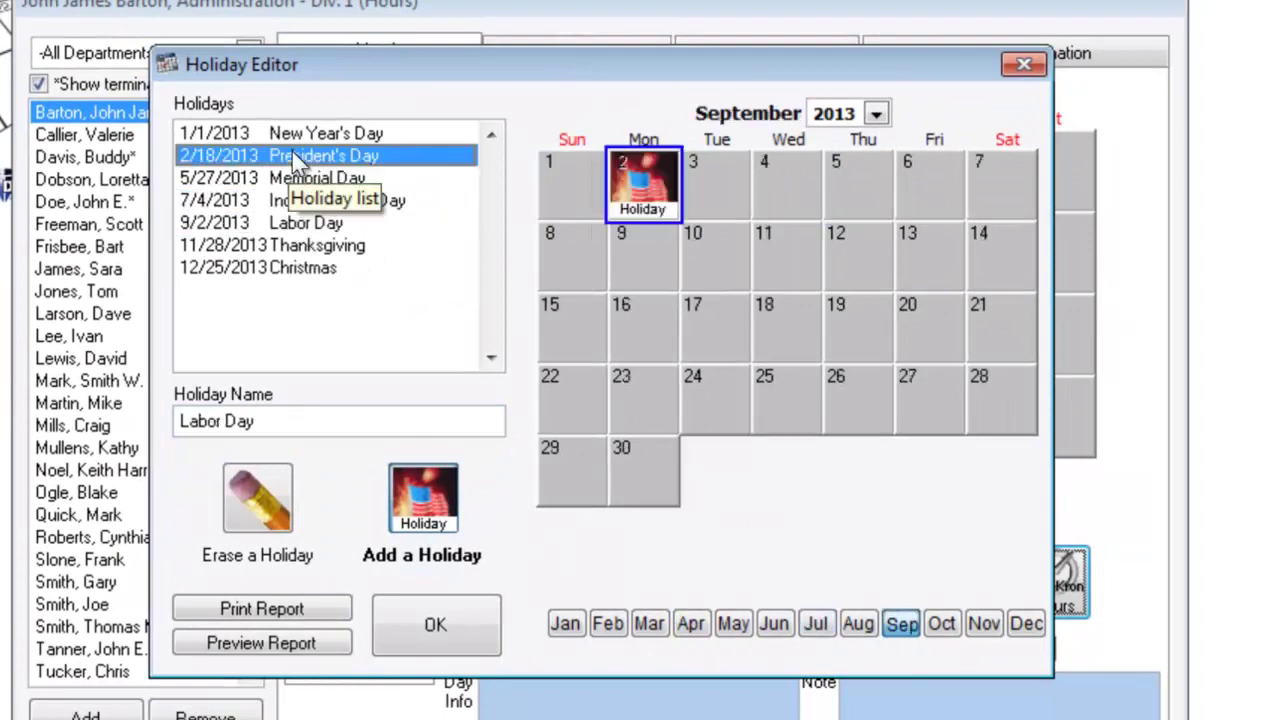
pyautogui.click(298, 134)
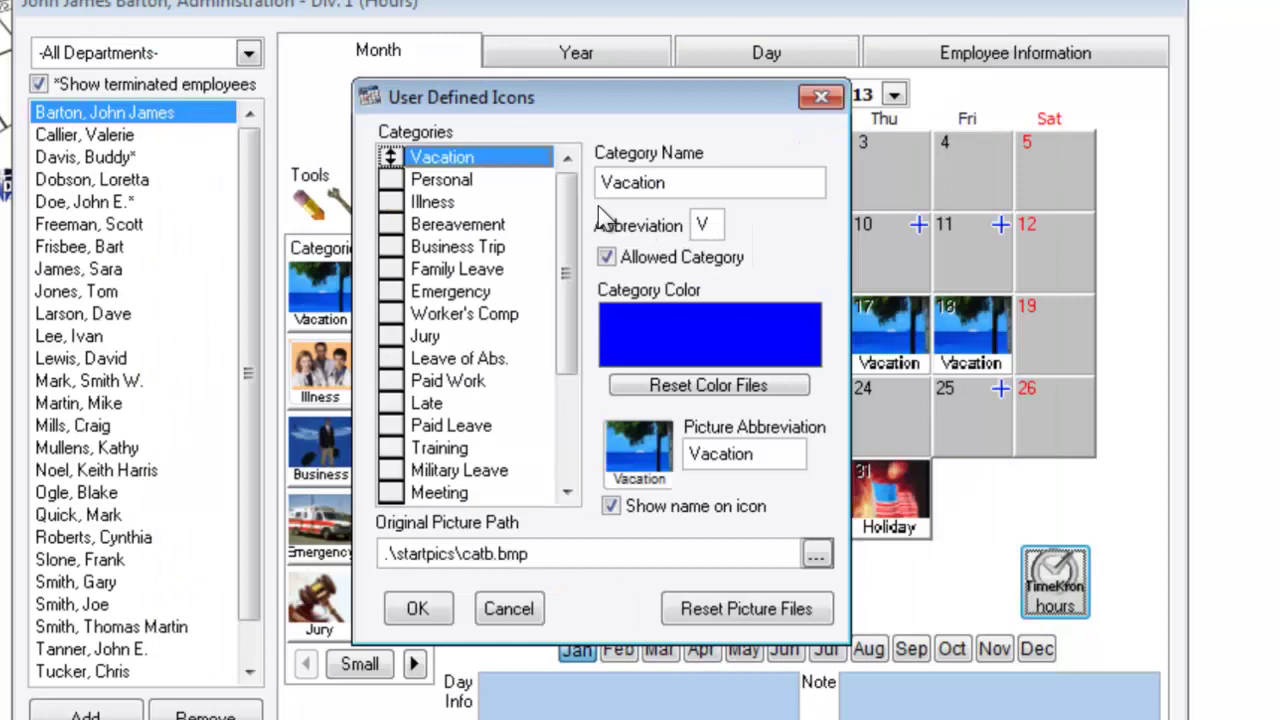
# - View the name, color and picture settings of the Illness and Bereavement categories in the user defined icons
pyautogui.click(428, 202)
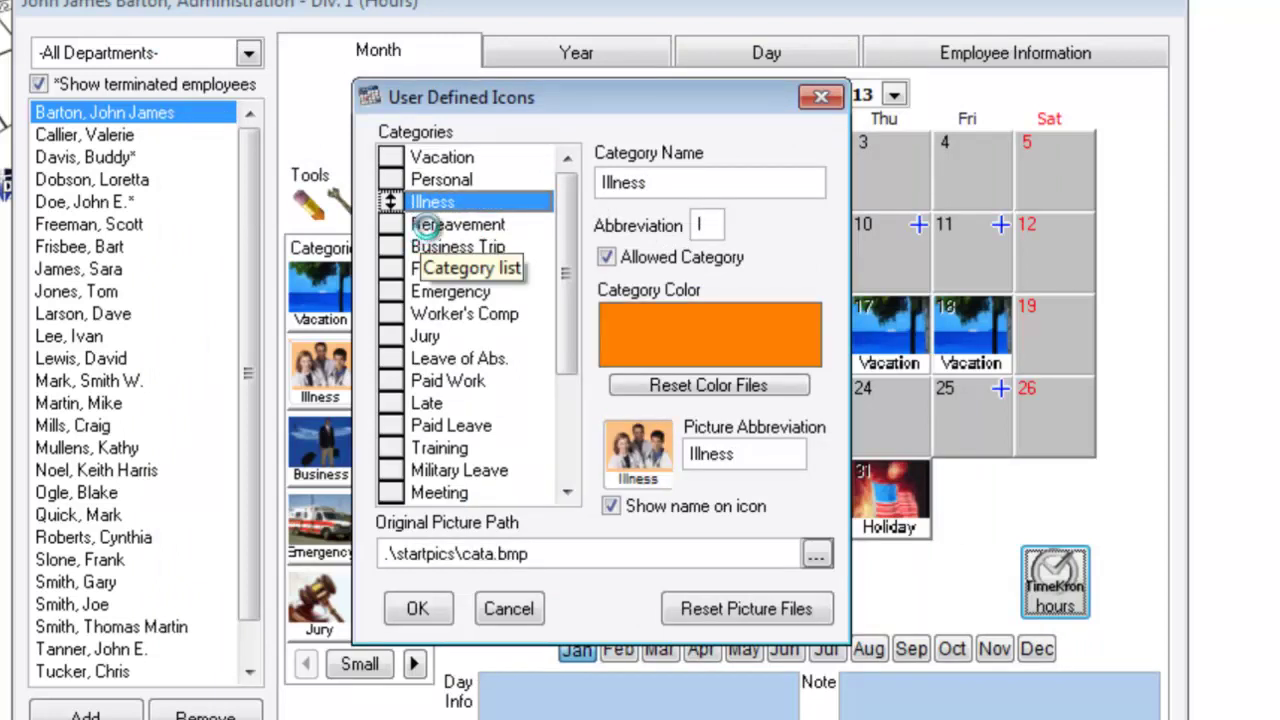
pyautogui.click(424, 225)
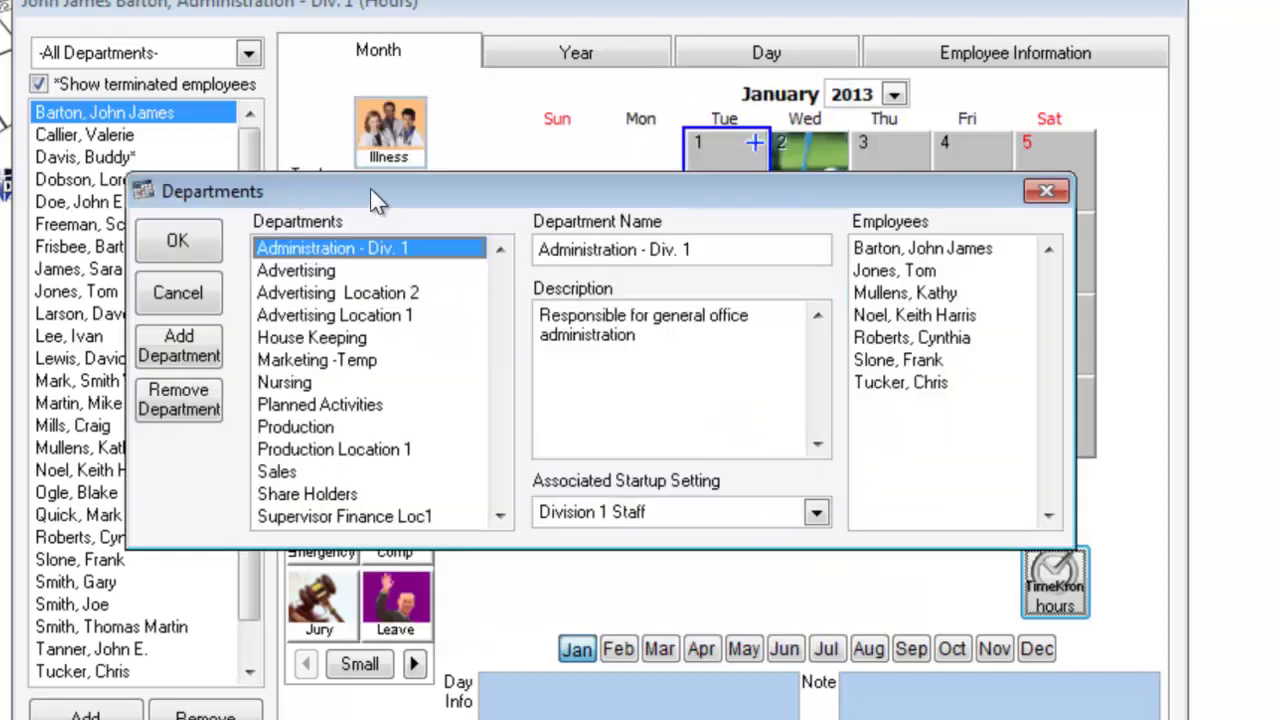
# - Examine the name, description and associated startup setting choices of the Administration - Div. 1 department
pyautogui.moveTo(372, 198); pyautogui.dragTo(366, 147)
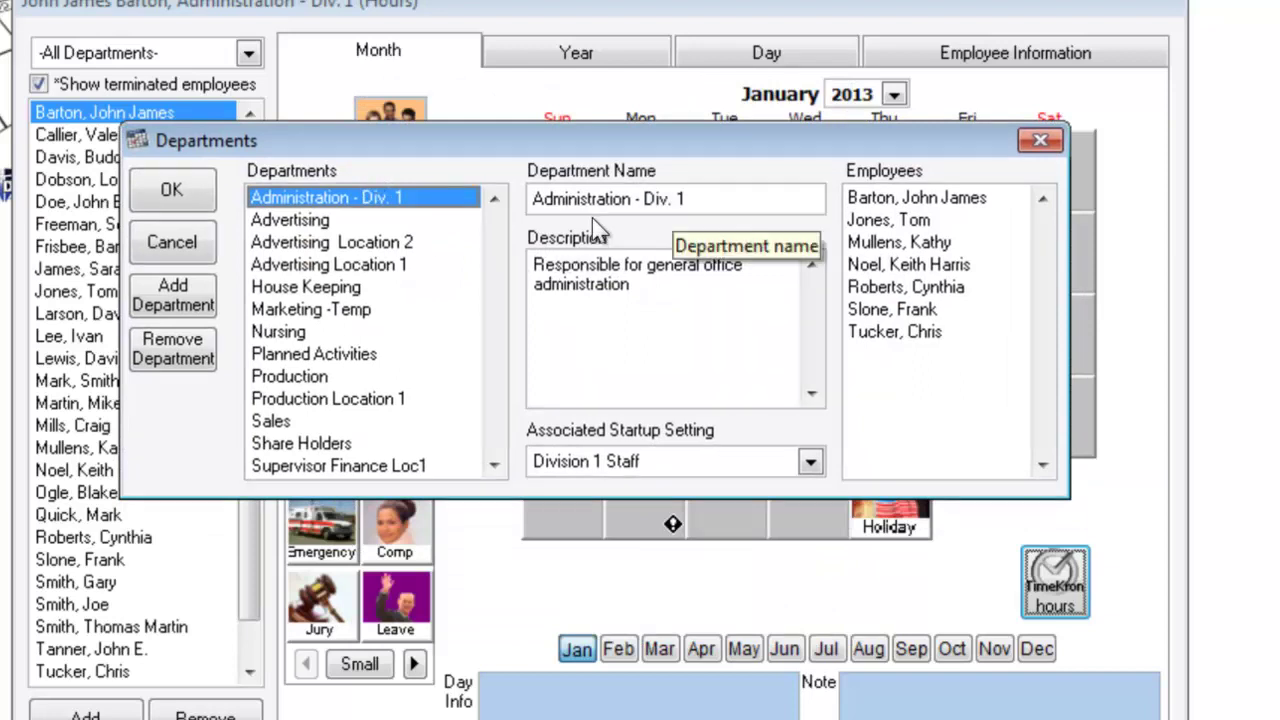
pyautogui.doubleClick(697, 198)
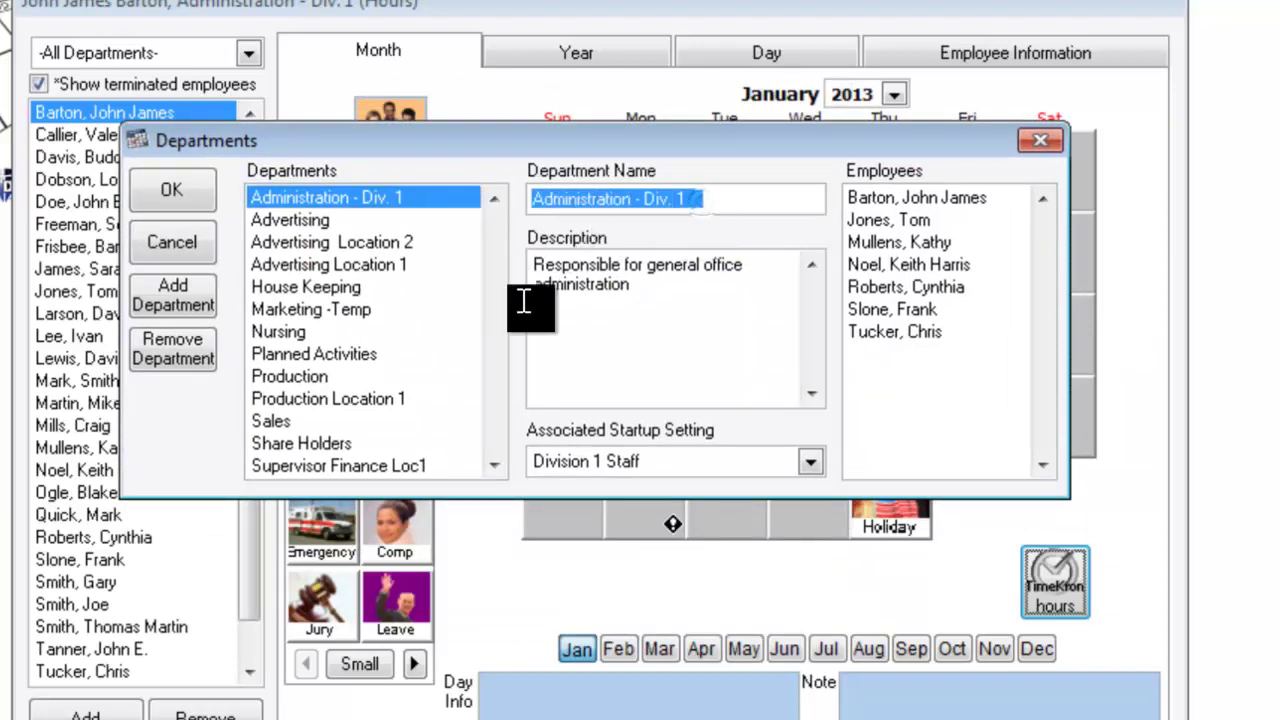
pyautogui.moveTo(634, 286); pyautogui.dragTo(457, 271)
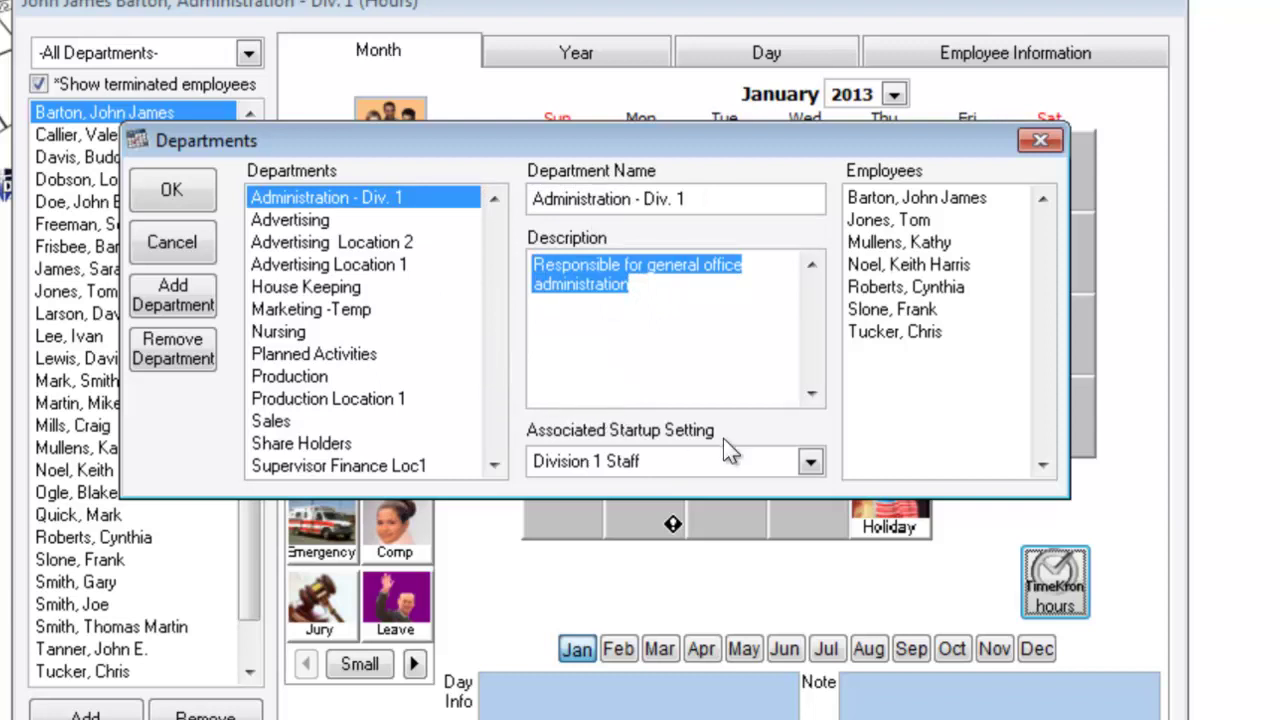
pyautogui.click(810, 462)
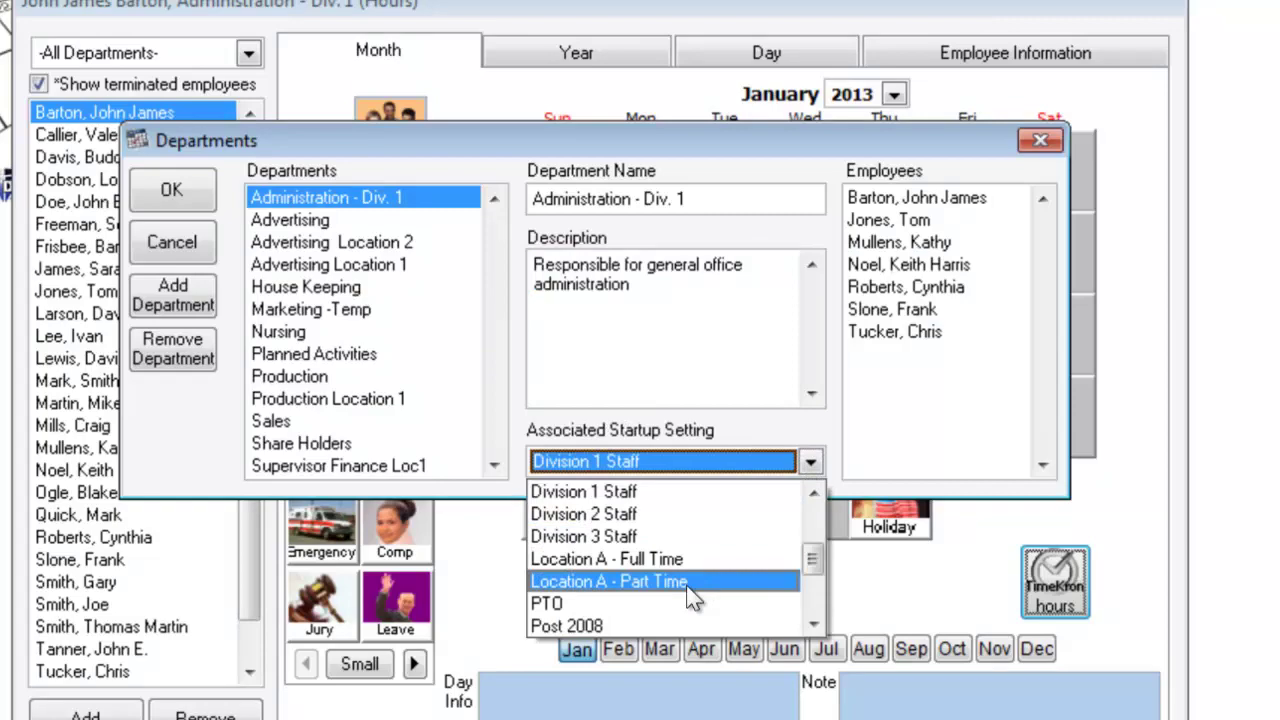
pyautogui.click(814, 424)
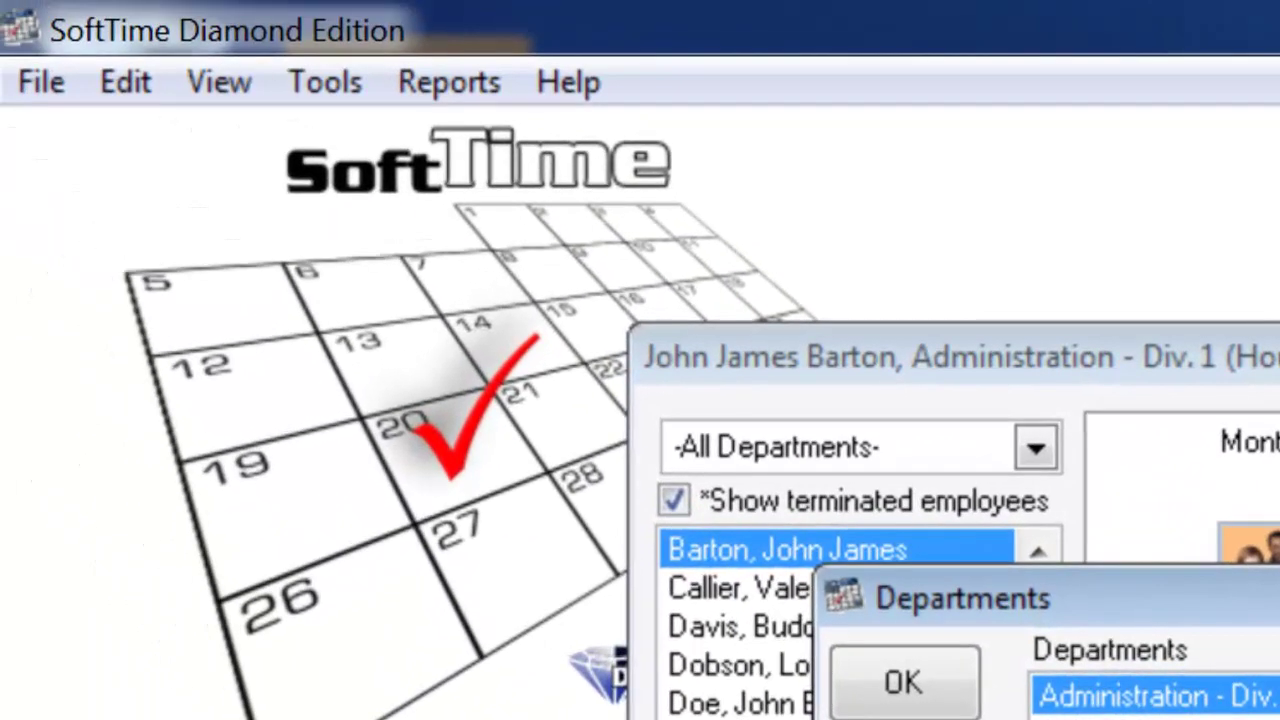
# - Leave the departments dialog and open the point categories to examine their values and durations
pyautogui.click(342, 304)
pyautogui.click(0, 0)
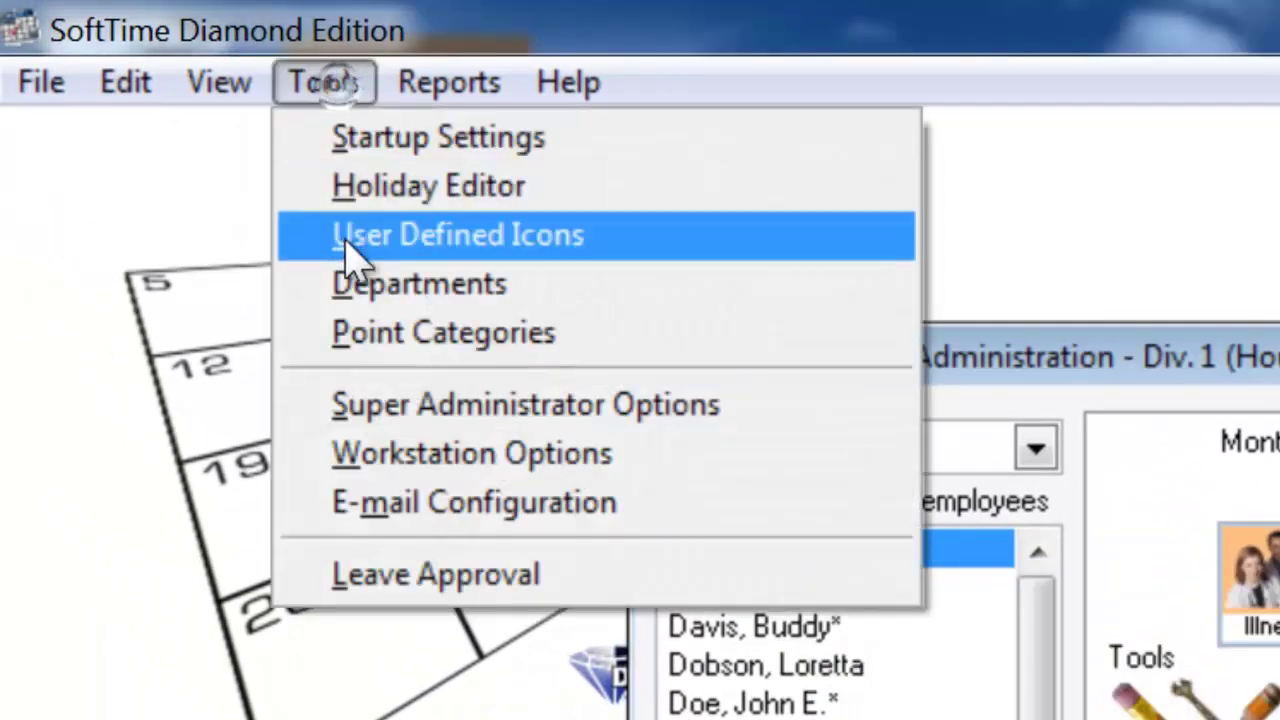
pyautogui.click(400, 332)
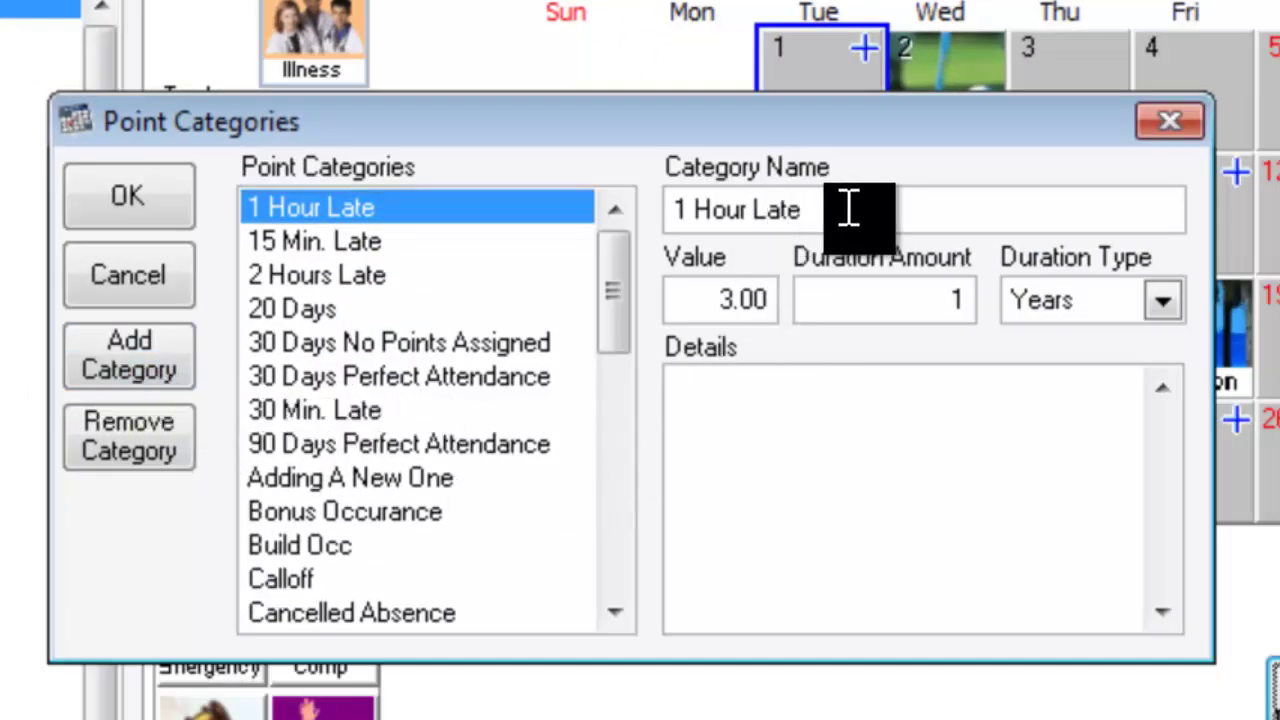
# - Examine the value, duration amount and duration type choices of the 1 Hour Late point category, and leave the point categories
pyautogui.press('Tab')
pyautogui.press('Tab')
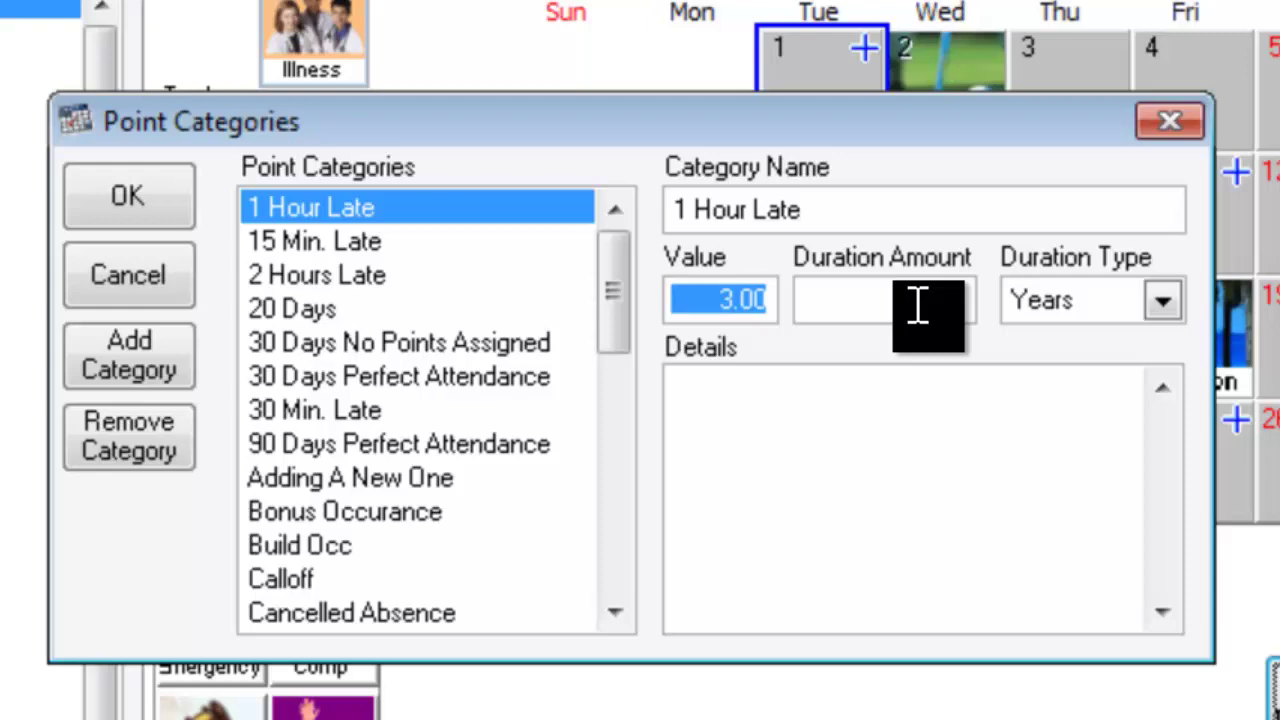
pyautogui.click(918, 305)
pyautogui.write('1')
pyautogui.click(1163, 303)
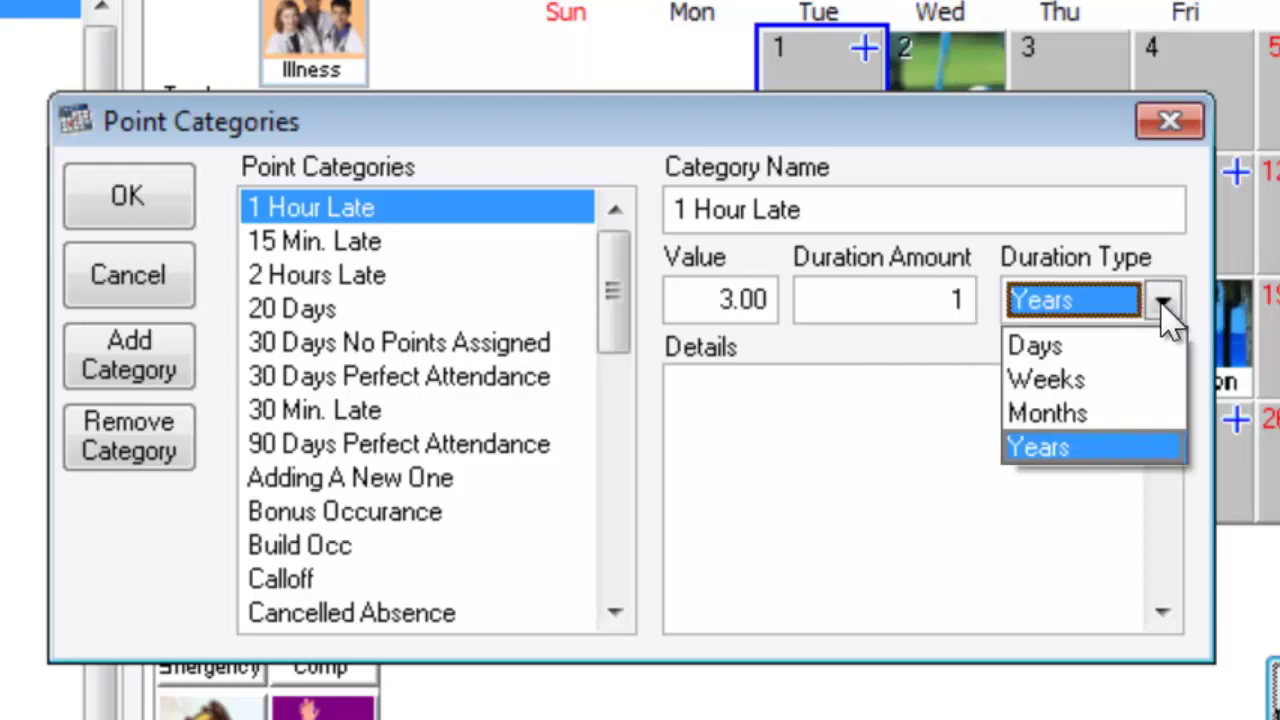
pyautogui.click(806, 471)
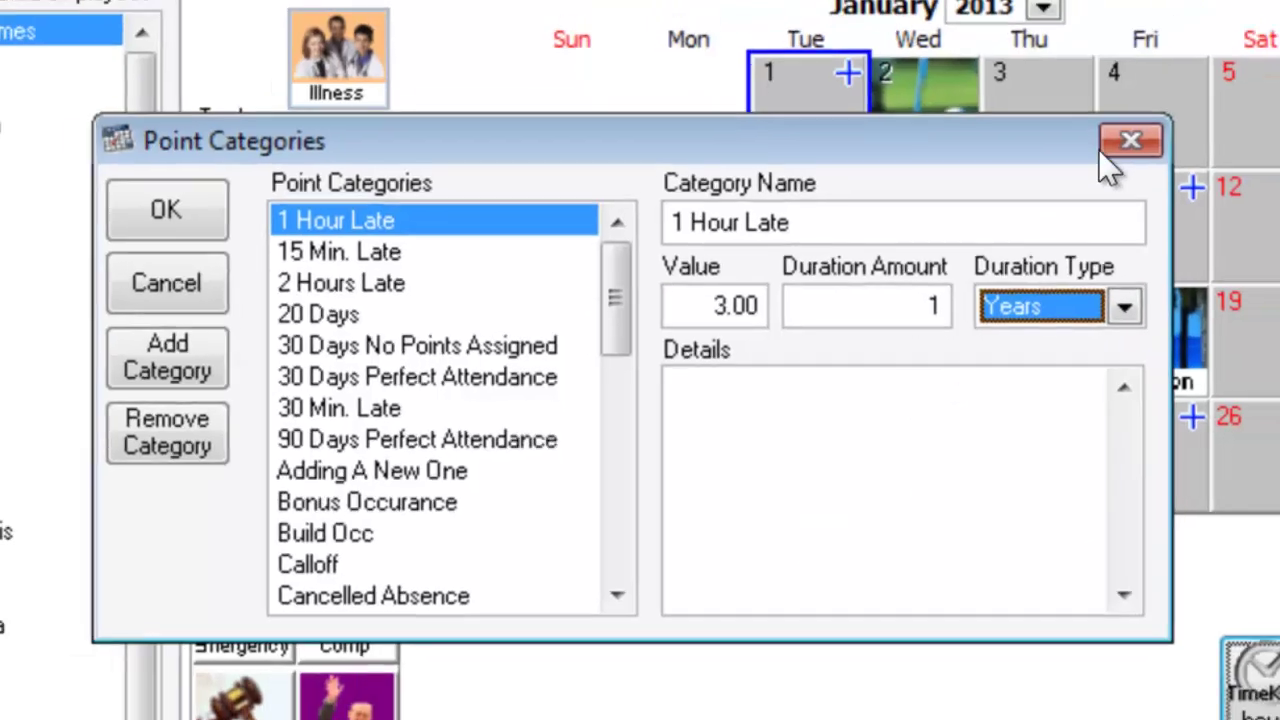
pyautogui.click(1160, 122)
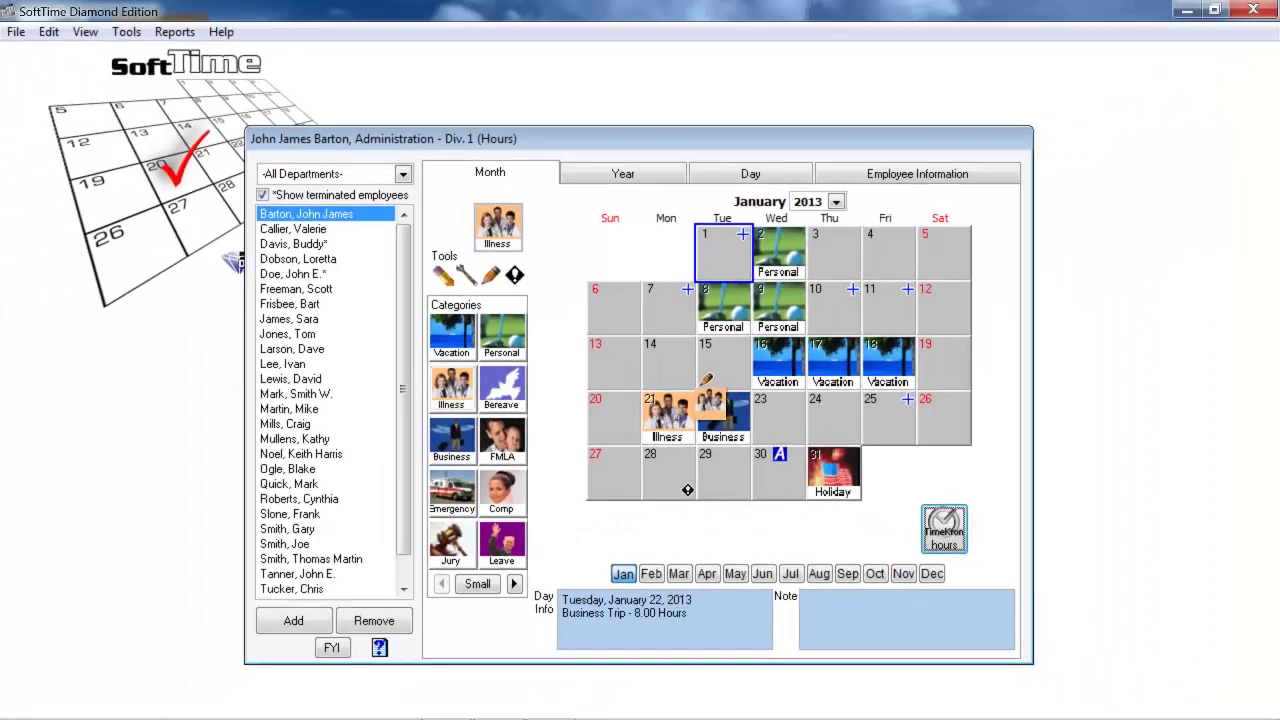
# - Open the Super Administrator Options, examine the carry over, fiscal date, leave request and company settings, and close them
pyautogui.click(126, 31)
pyautogui.click(245, 156)
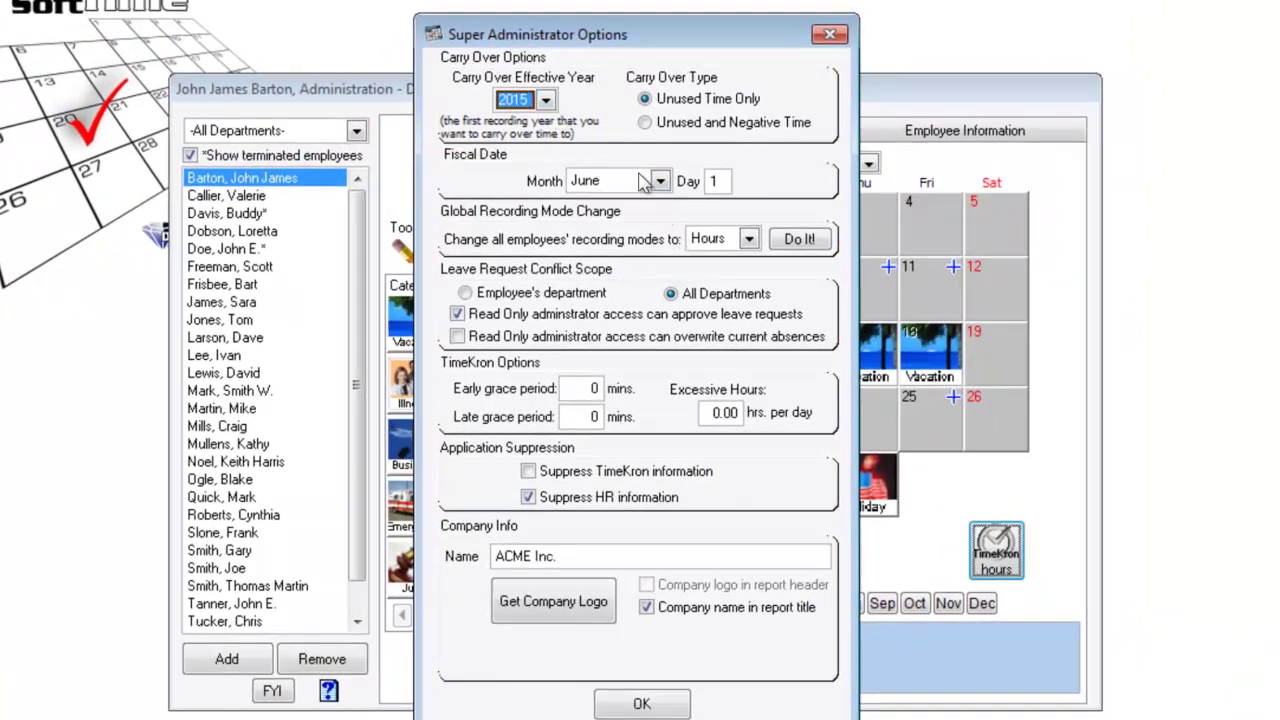
pyautogui.click(642, 704)
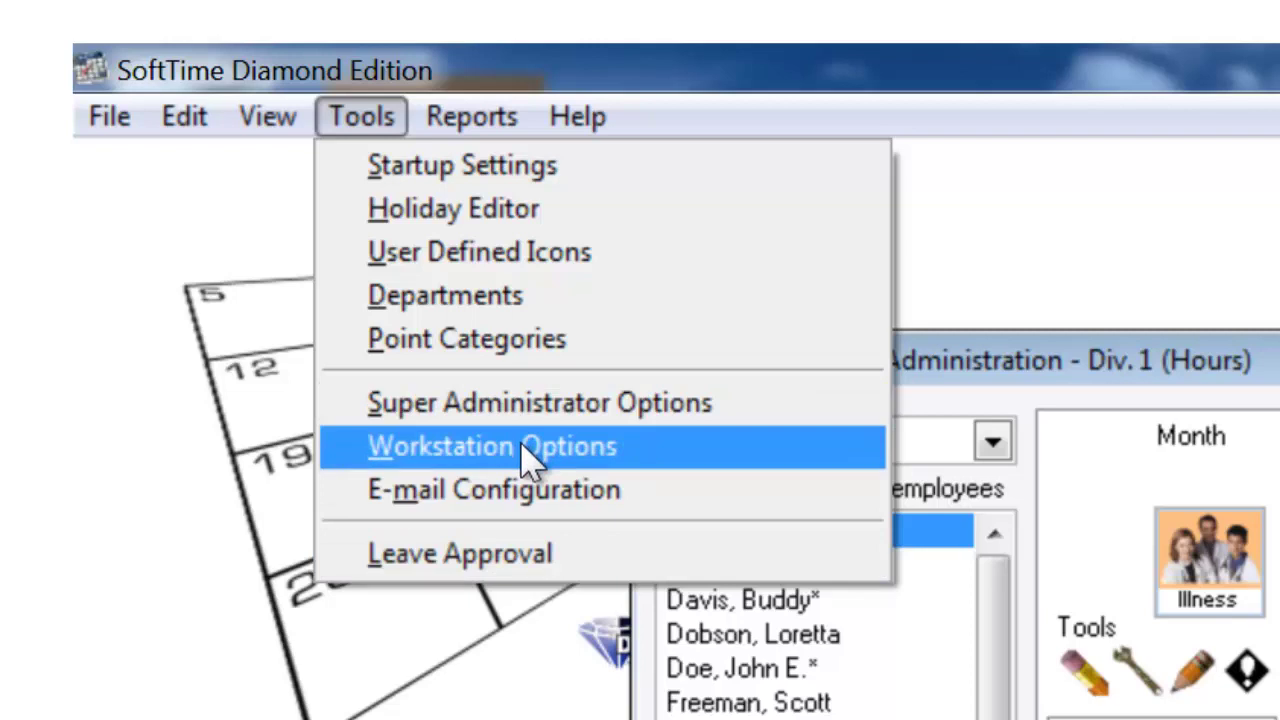
# - Open Leave Approval and view the July 28th, Aug 21 Family Picnic and June 17th Off requests
pyautogui.click(497, 553)
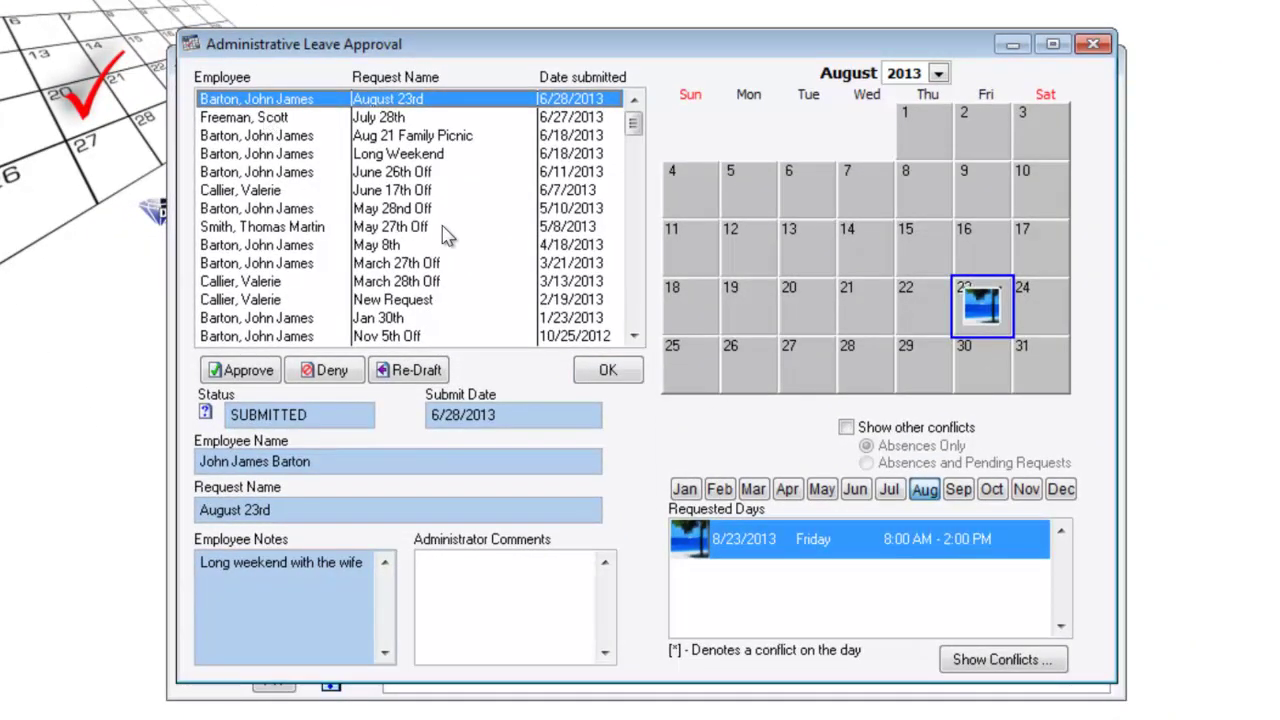
pyautogui.click(257, 117)
pyautogui.click(260, 135)
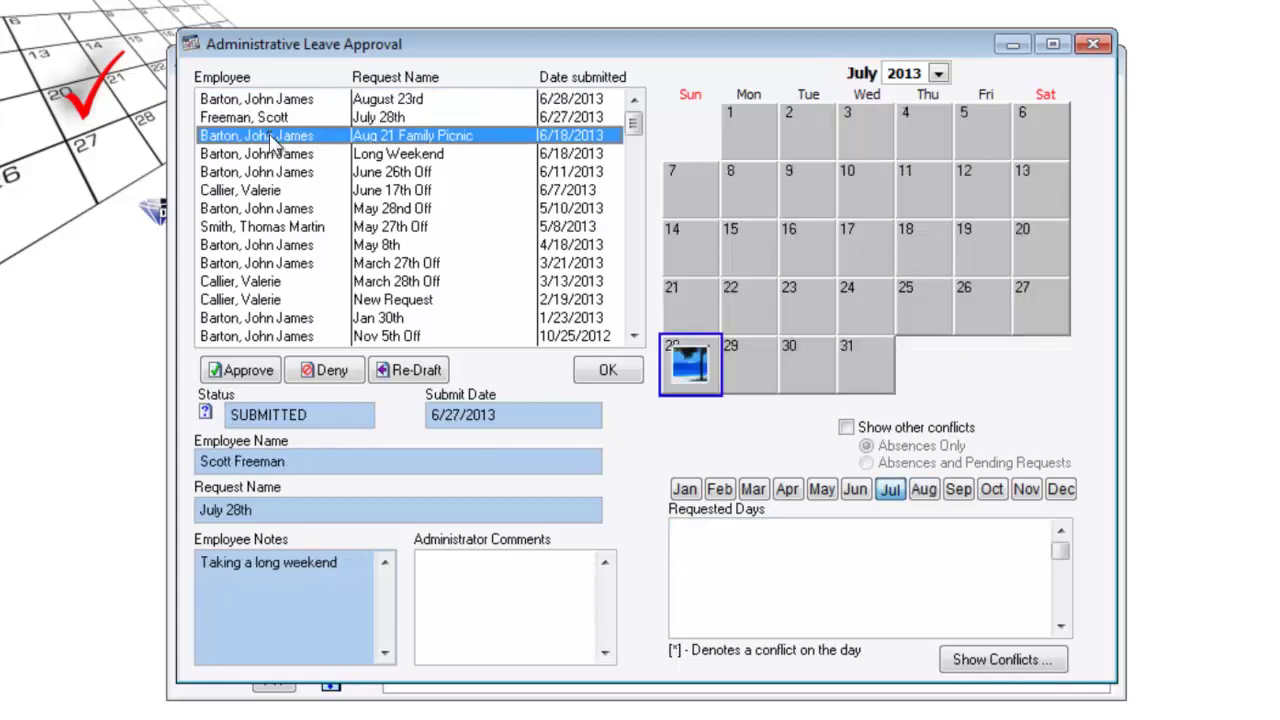
pyautogui.click(262, 191)
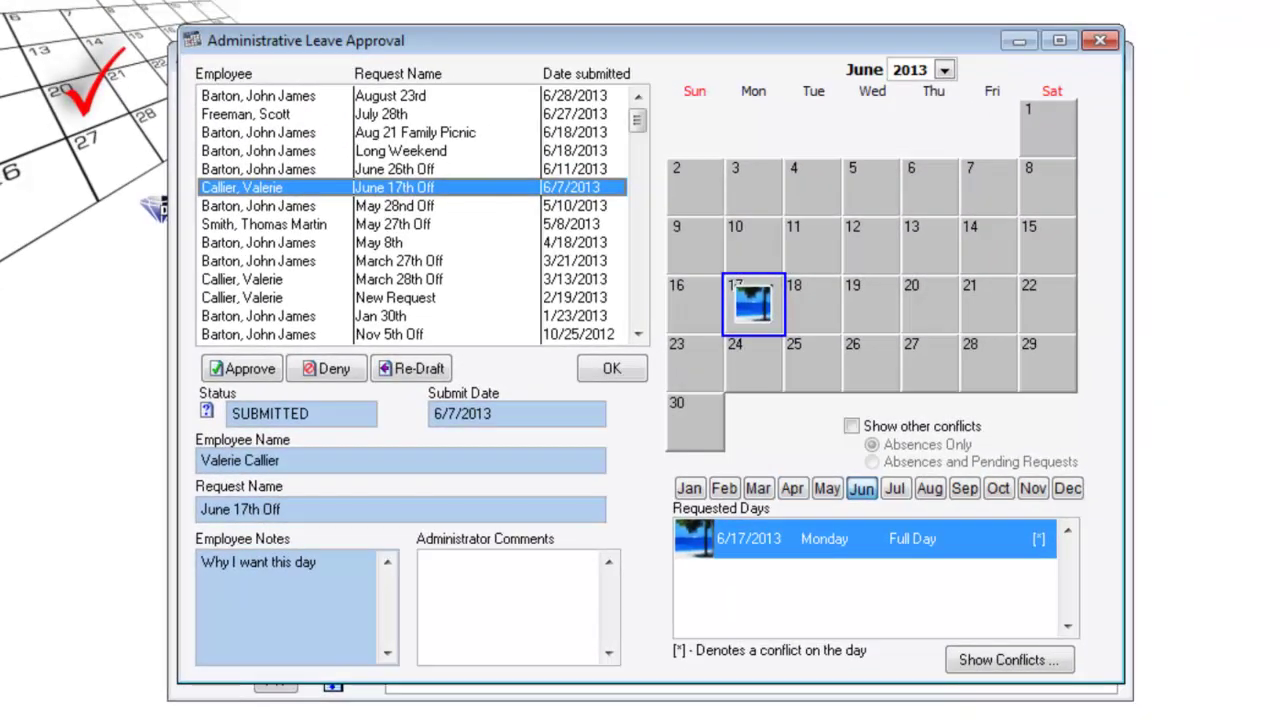
# - Check the details of both conflicts with the June 17th Off request, and go to its administrator comments
pyautogui.click(1018, 662)
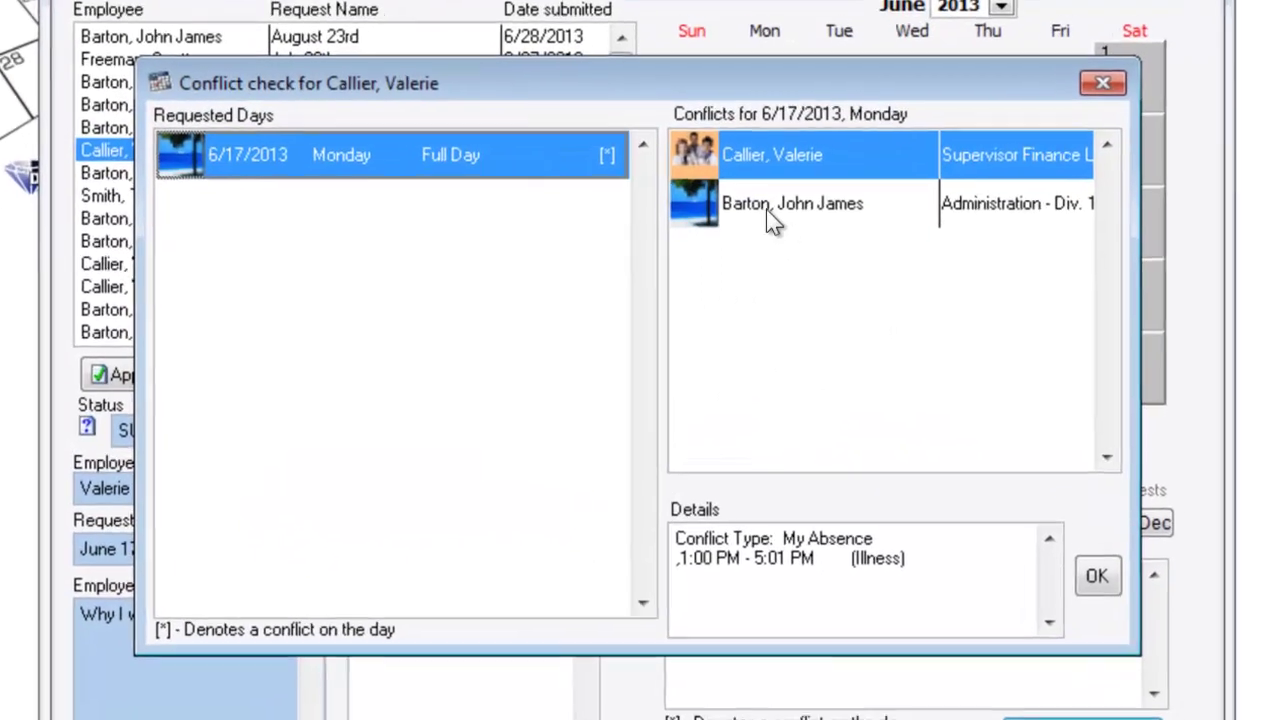
pyautogui.click(764, 228)
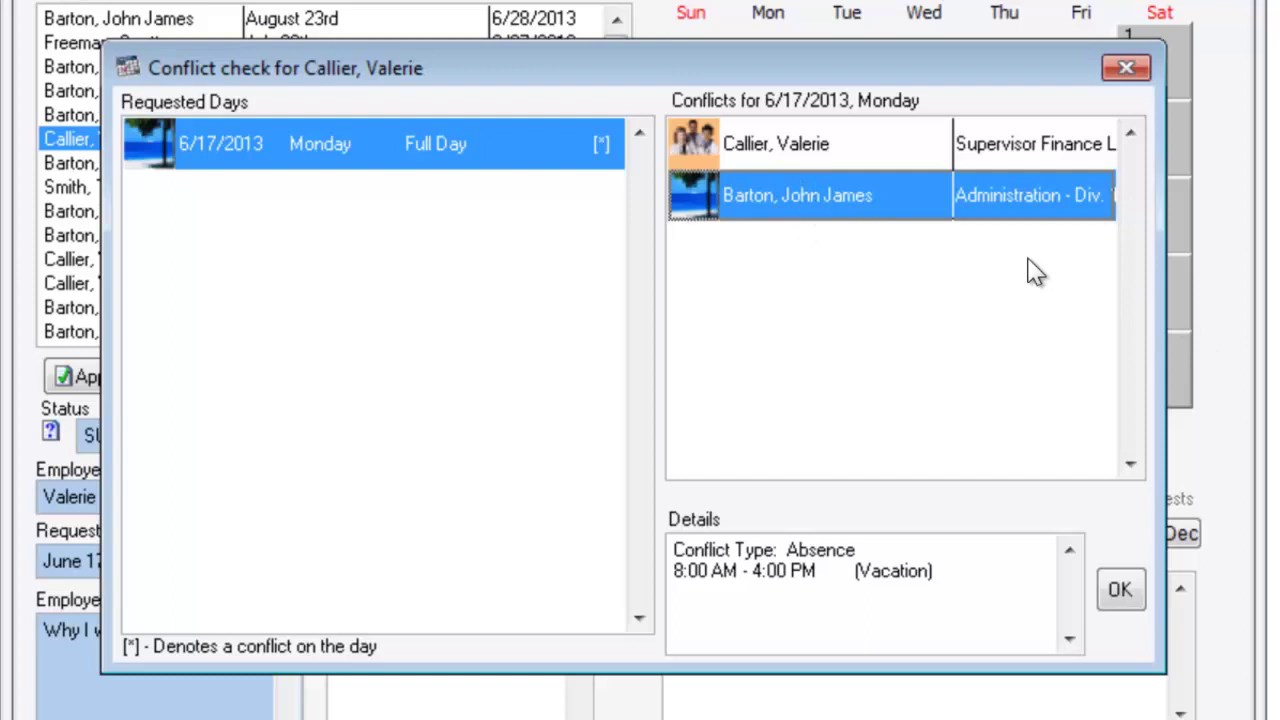
pyautogui.click(716, 150)
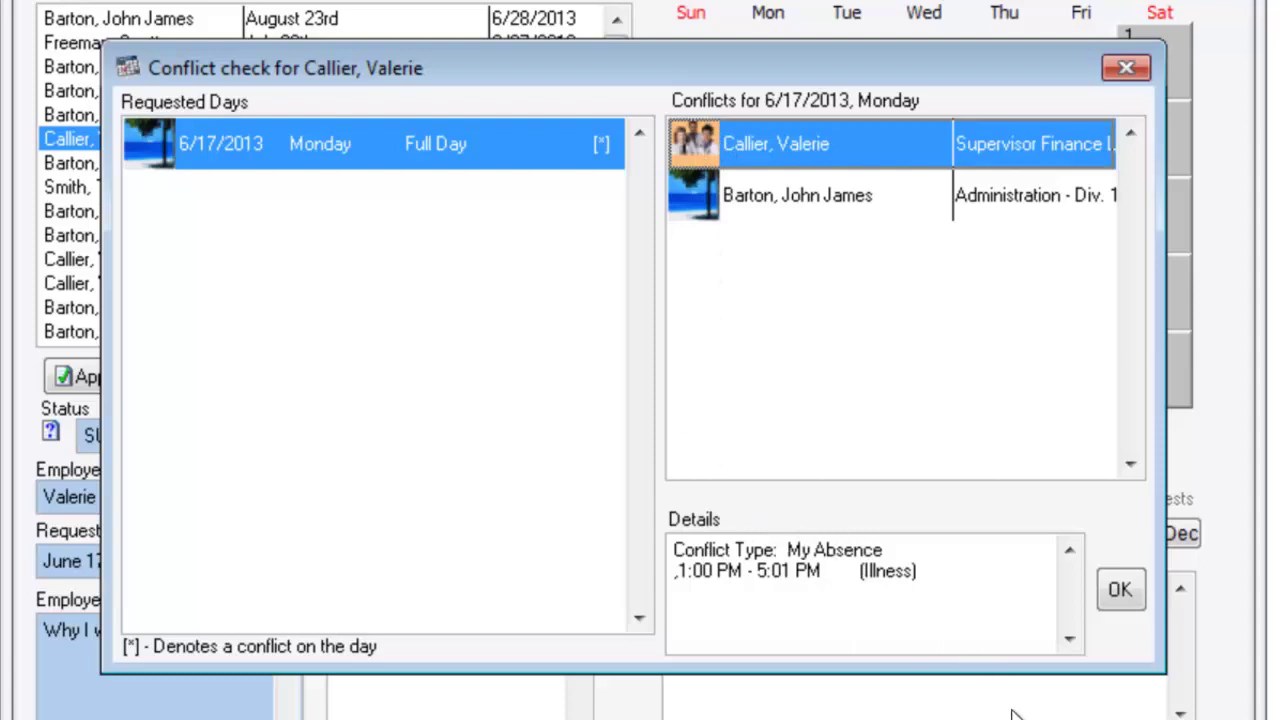
pyautogui.click(1118, 590)
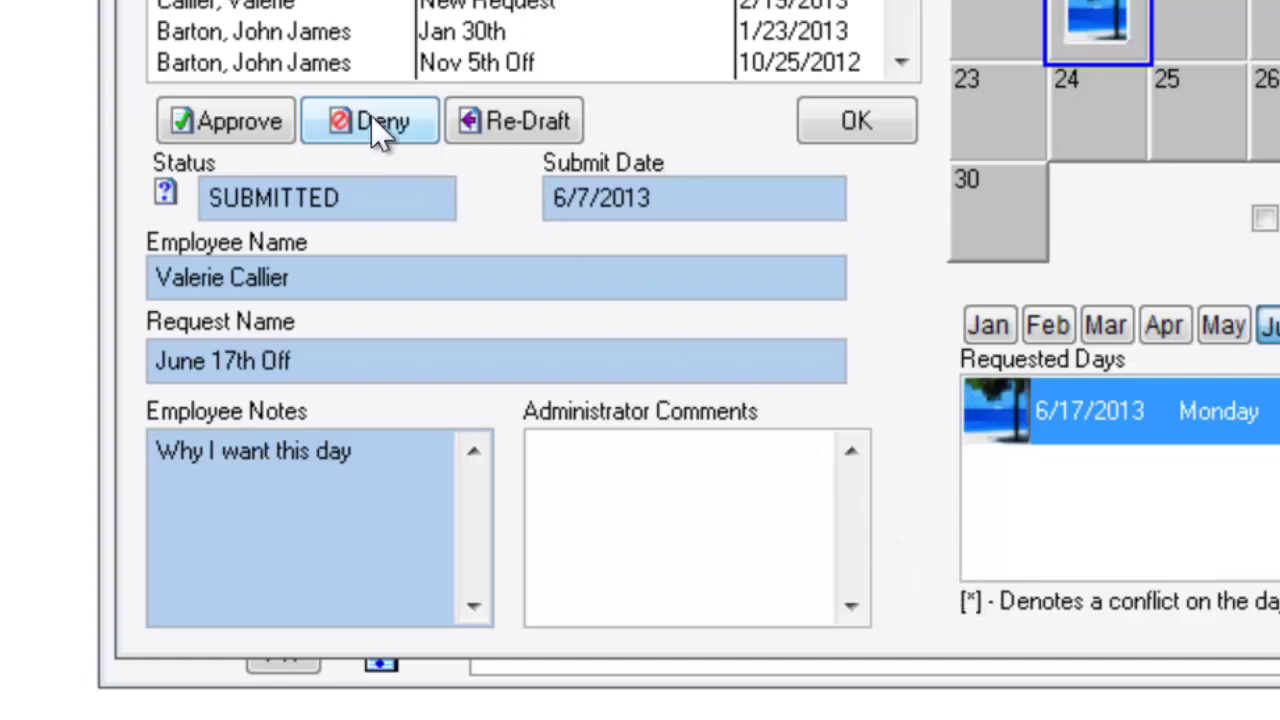
pyautogui.click(718, 502)
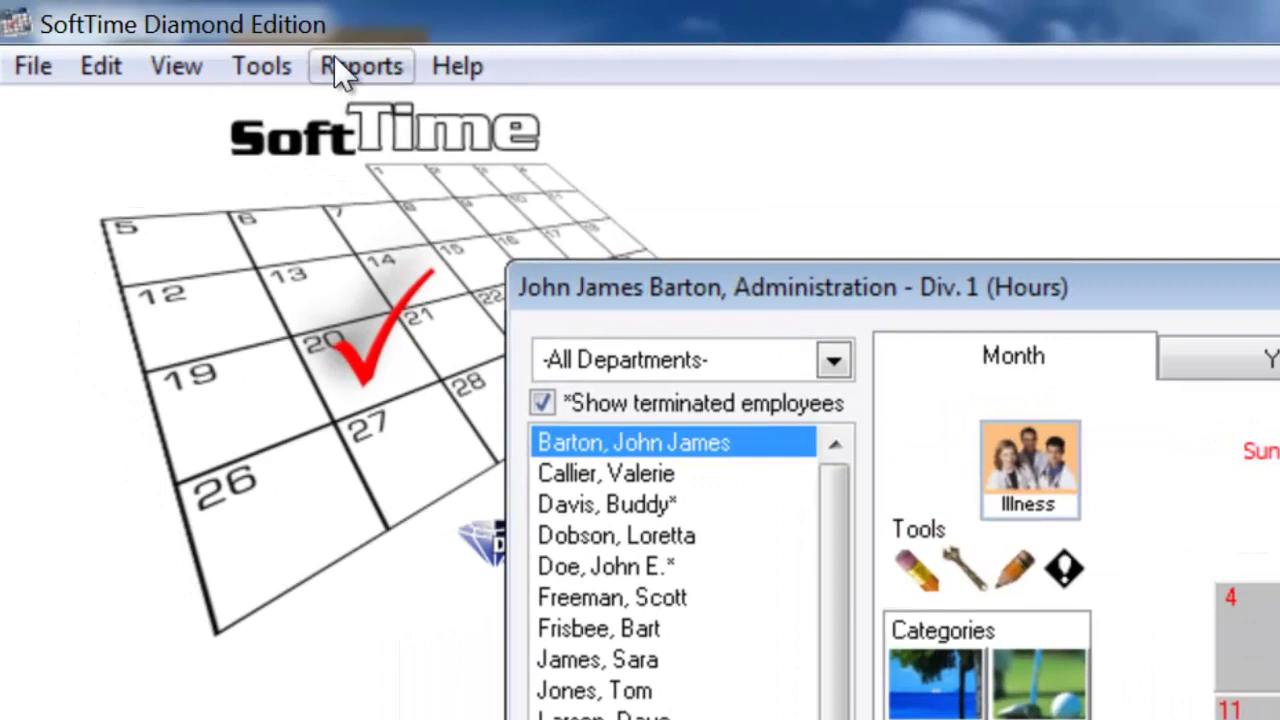
# - Look through the employee, department, miscellaneous and point report groups, and open the Employee Details report parameters
pyautogui.click(345, 68)
pyautogui.moveTo(390, 112)
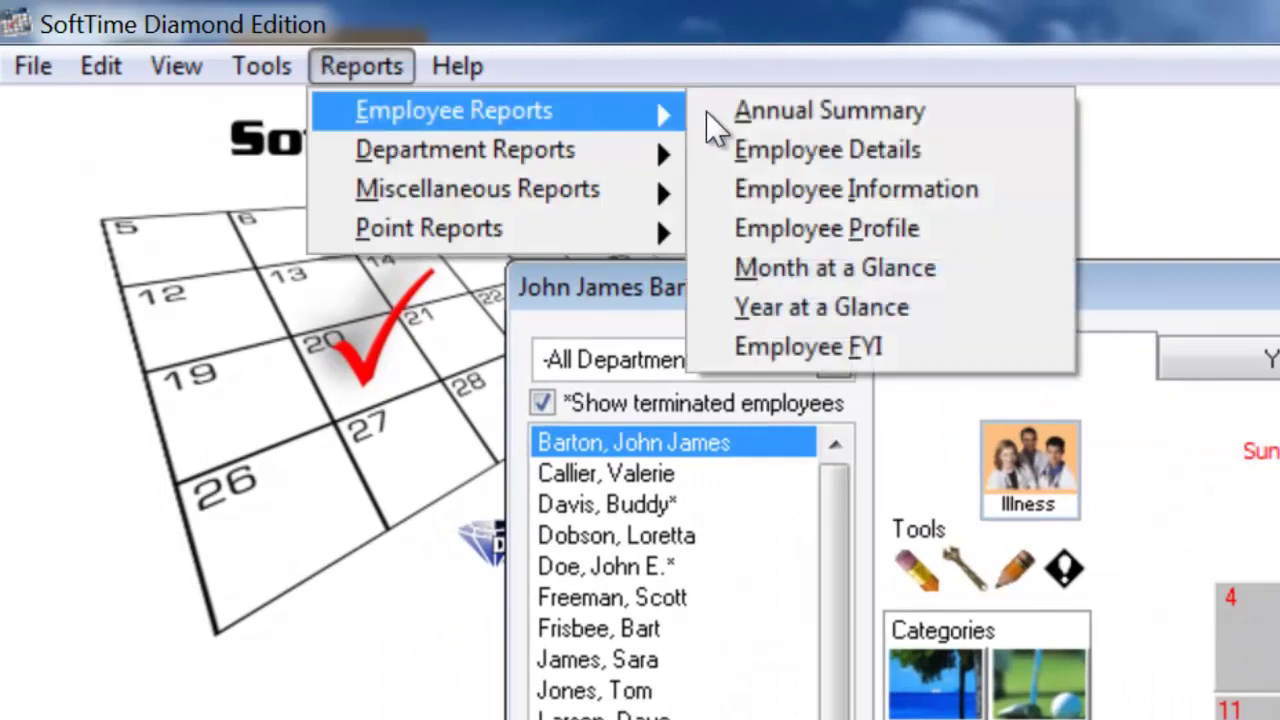
pyautogui.moveTo(568, 168)
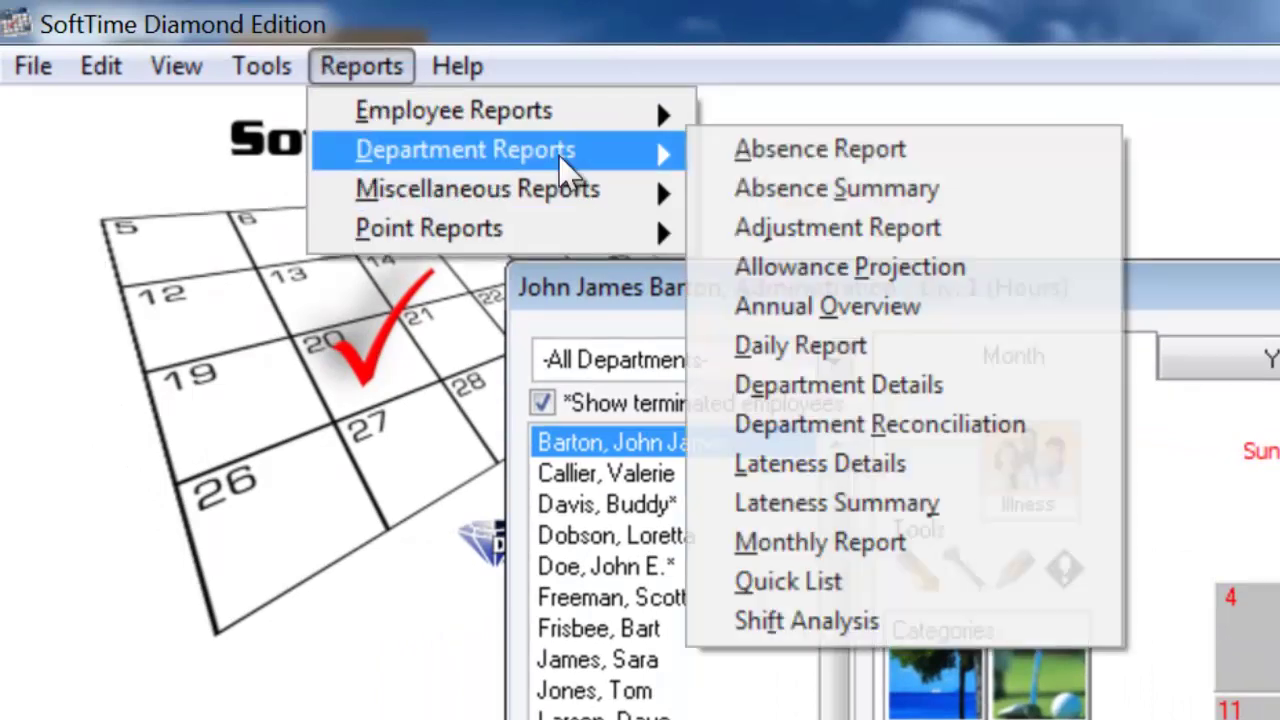
pyautogui.moveTo(551, 199)
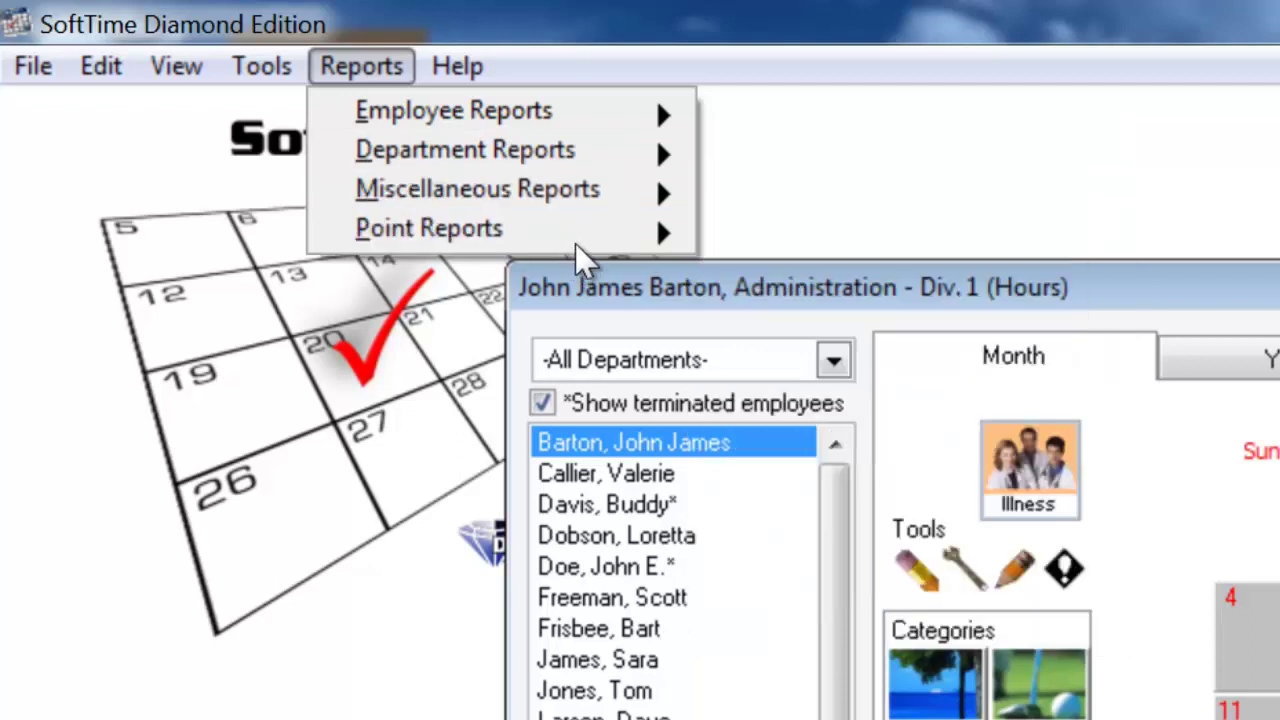
pyautogui.moveTo(594, 237)
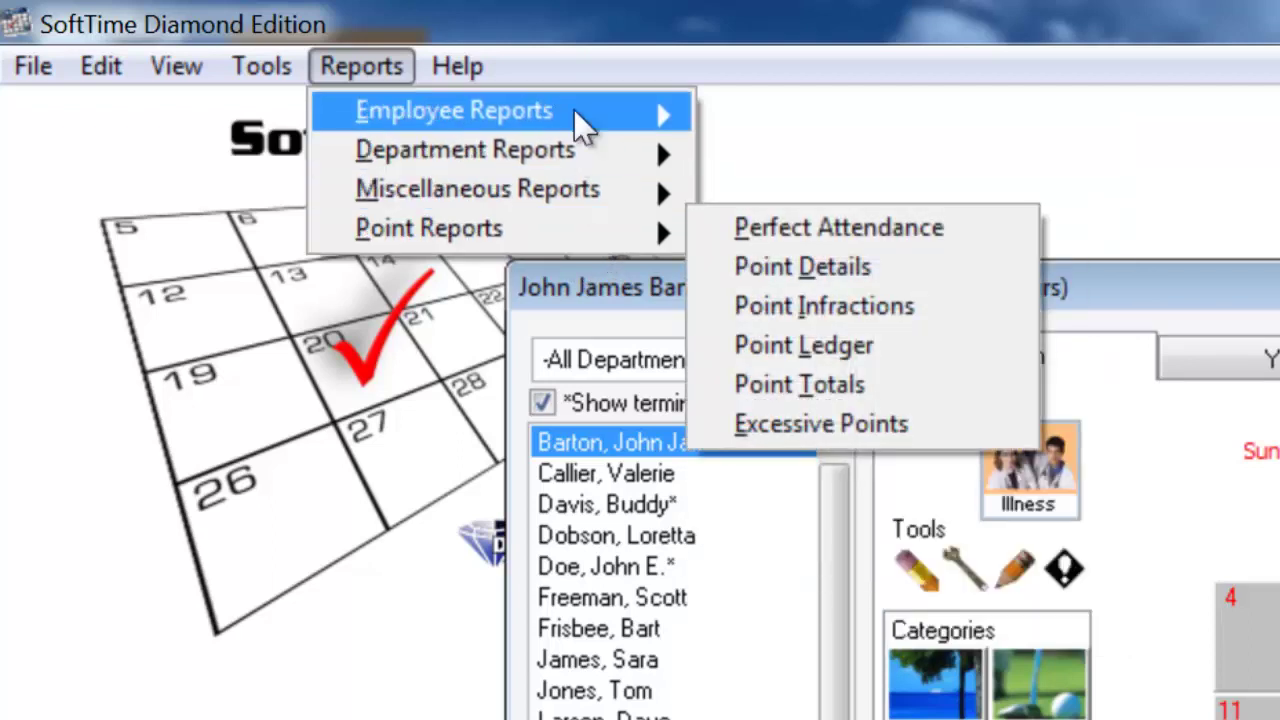
pyautogui.moveTo(572, 107)
pyautogui.click(760, 149)
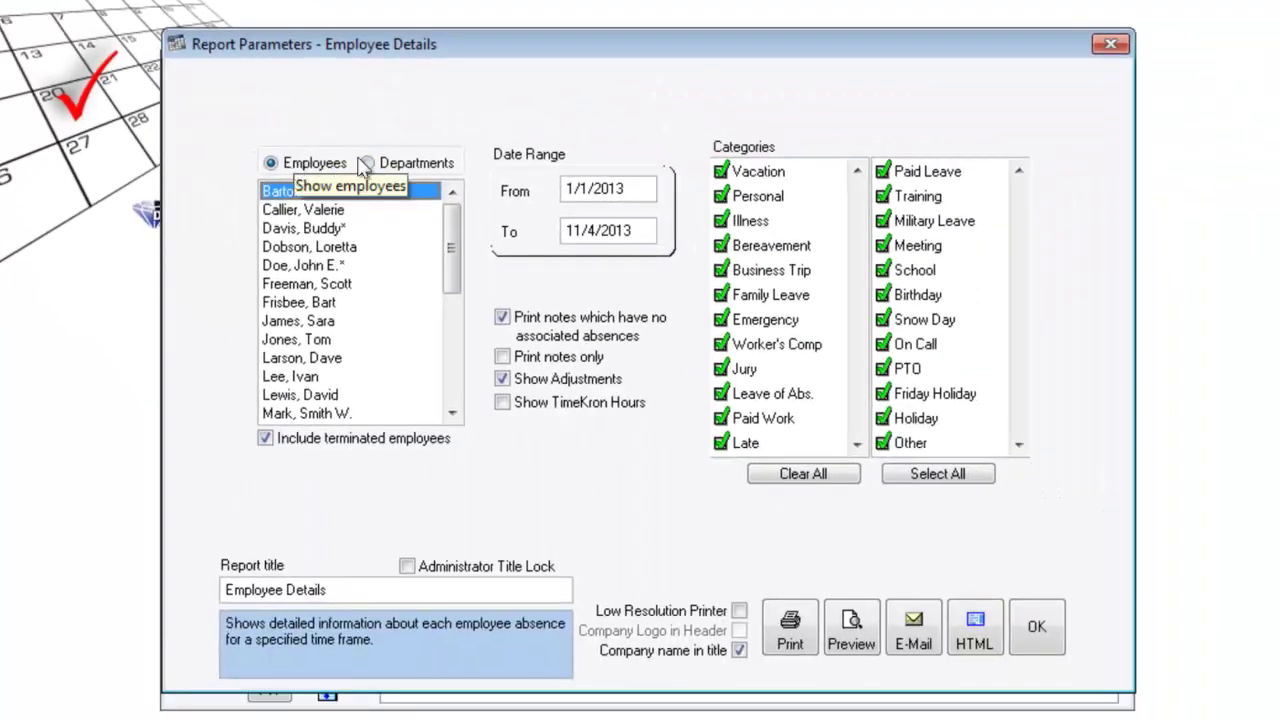
# - Compare the report's department and employee lists, and select the seventh through eleventh employees for the report
pyautogui.click(367, 163)
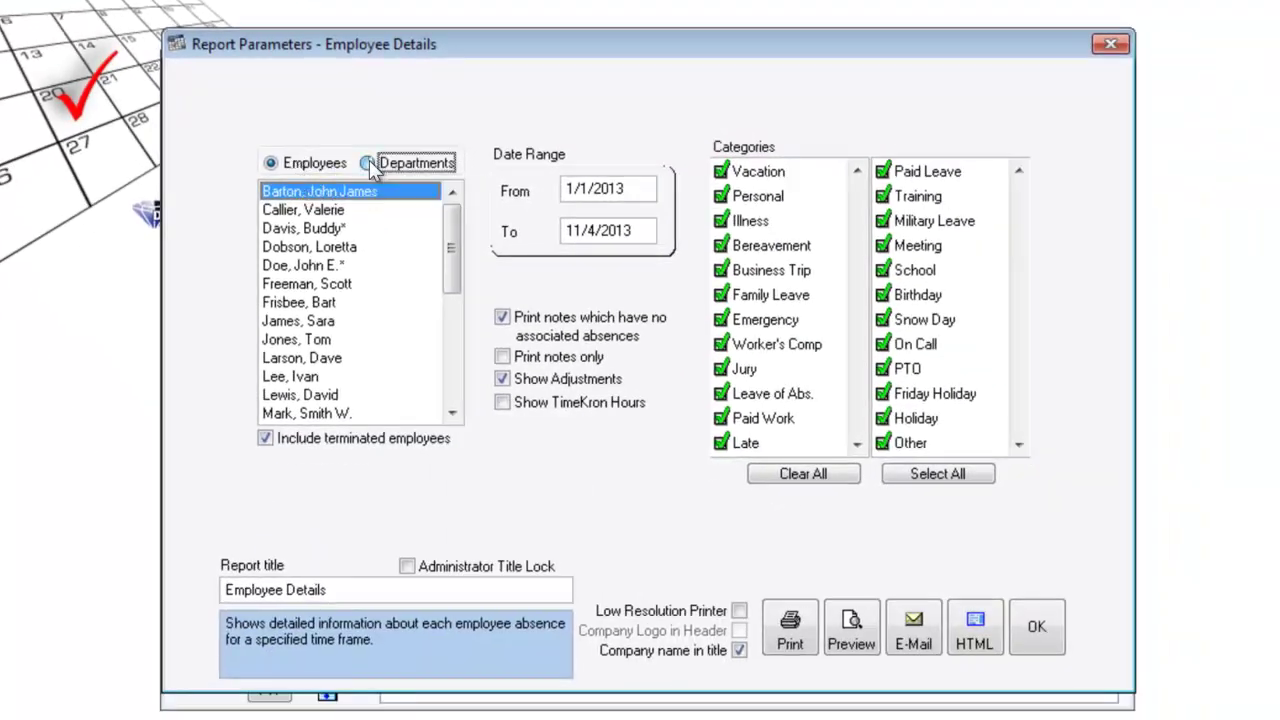
pyautogui.click(270, 163)
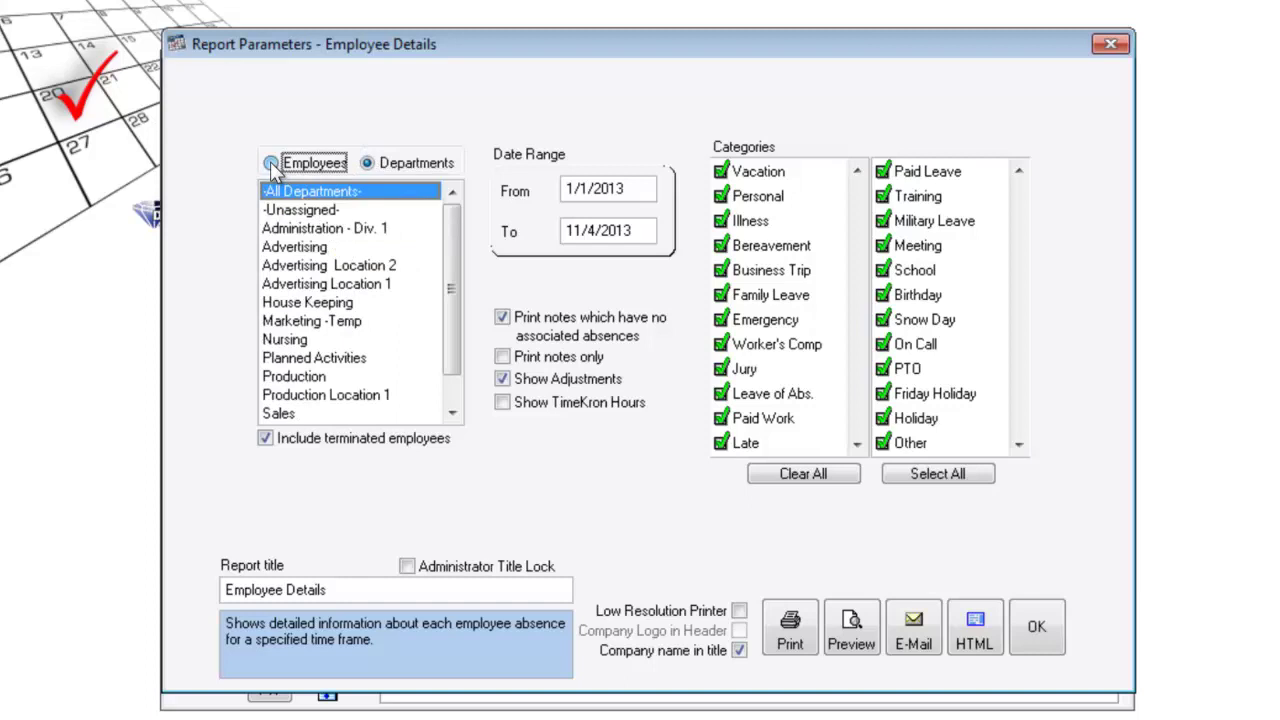
pyautogui.click(285, 210)
pyautogui.keyDown('ctrl'); pyautogui.click(285, 247); pyautogui.keyUp('ctrl')
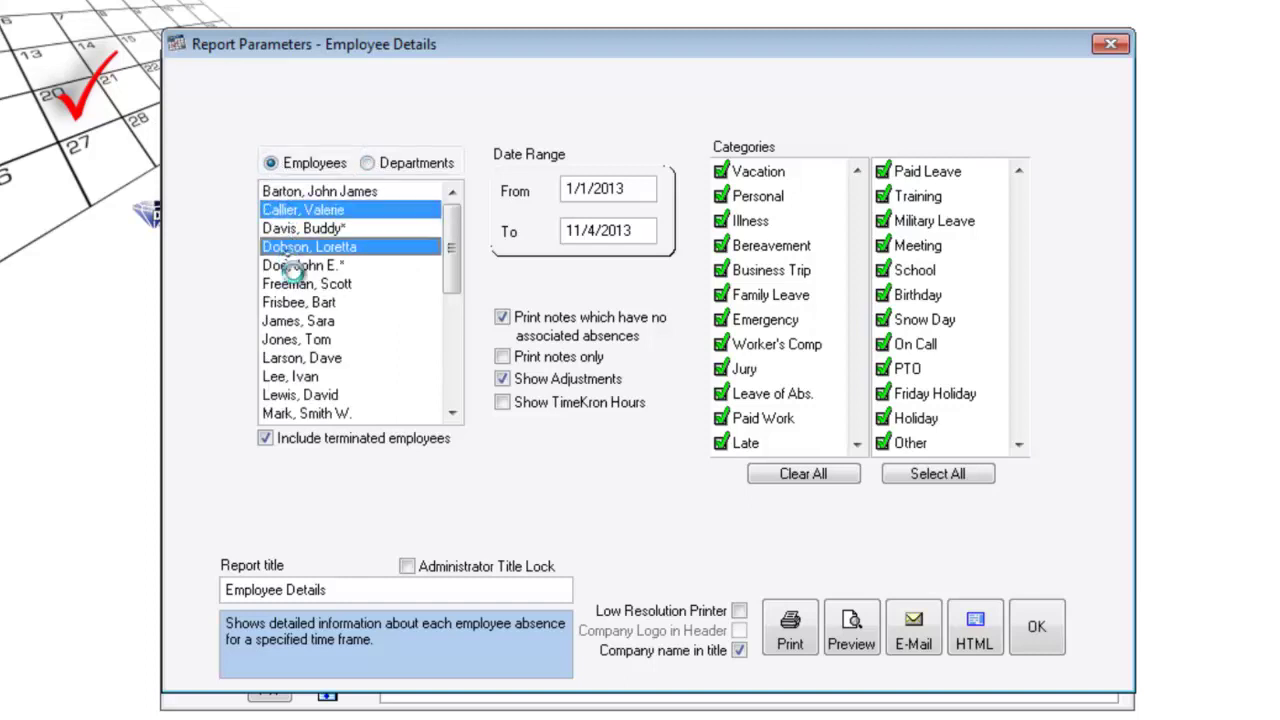
pyautogui.keyDown('ctrl'); pyautogui.click(290, 302); pyautogui.keyUp('ctrl')
pyautogui.click(303, 377)
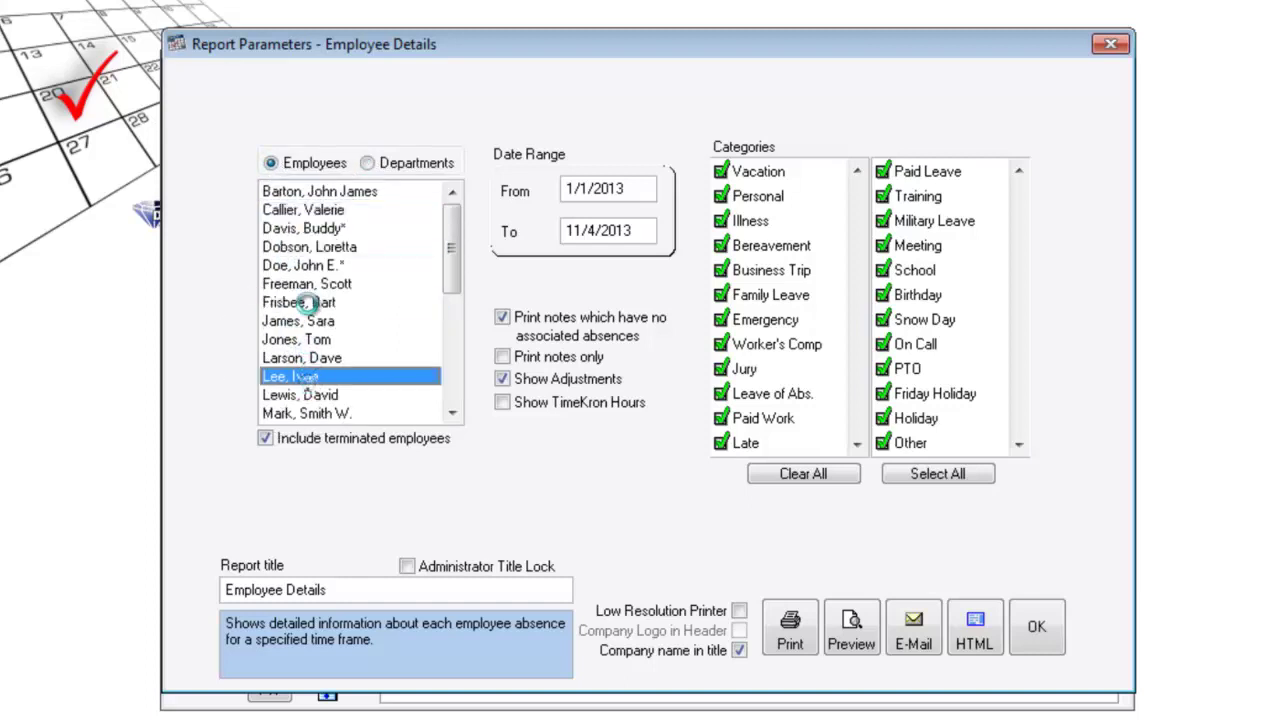
pyautogui.keyDown('shift'); pyautogui.click(303, 300); pyautogui.keyUp('shift')
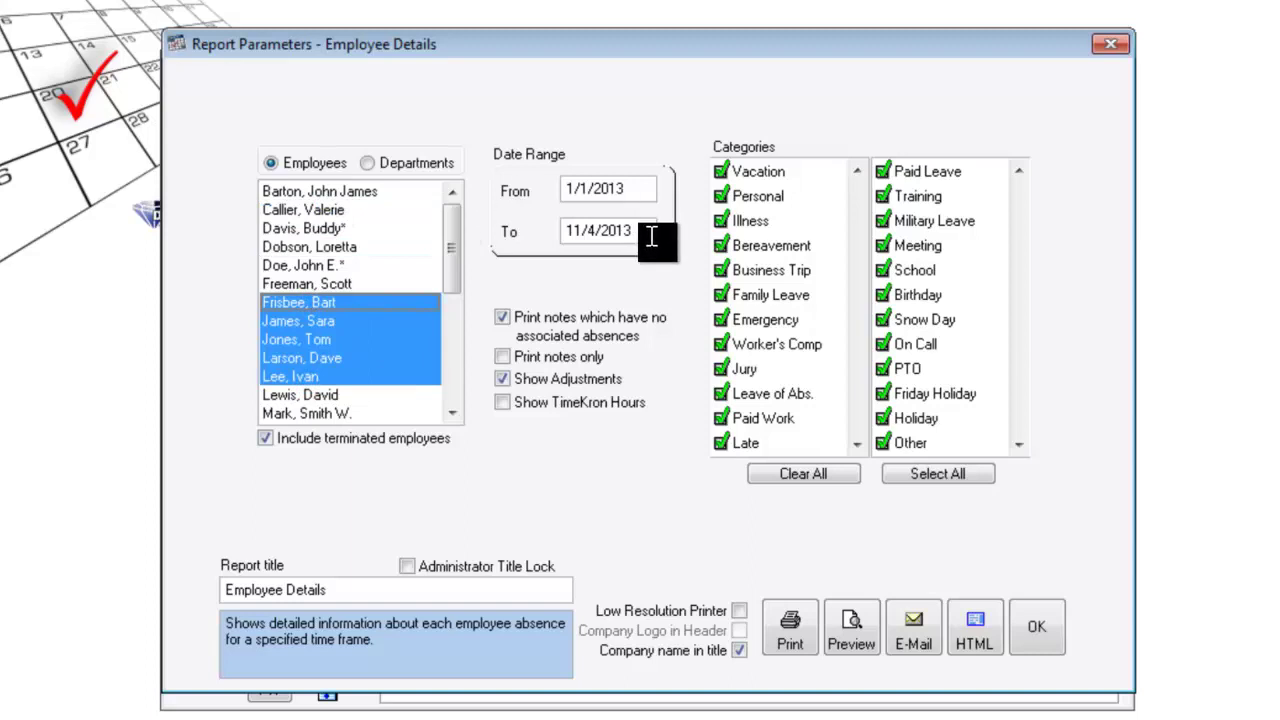
# - Limit the report to the Vacation, Personal and Illness categories, and preview the Employee Details report
pyautogui.click(808, 473)
pyautogui.click(720, 172)
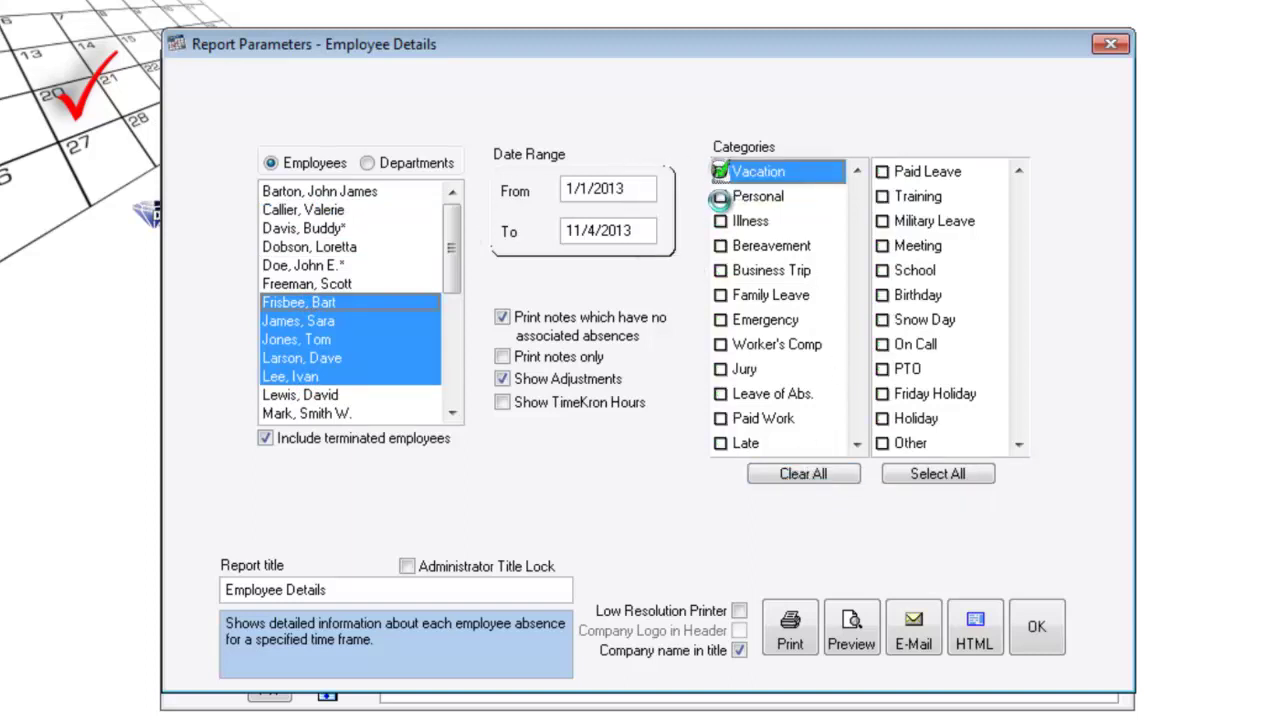
pyautogui.click(720, 197)
pyautogui.click(720, 221)
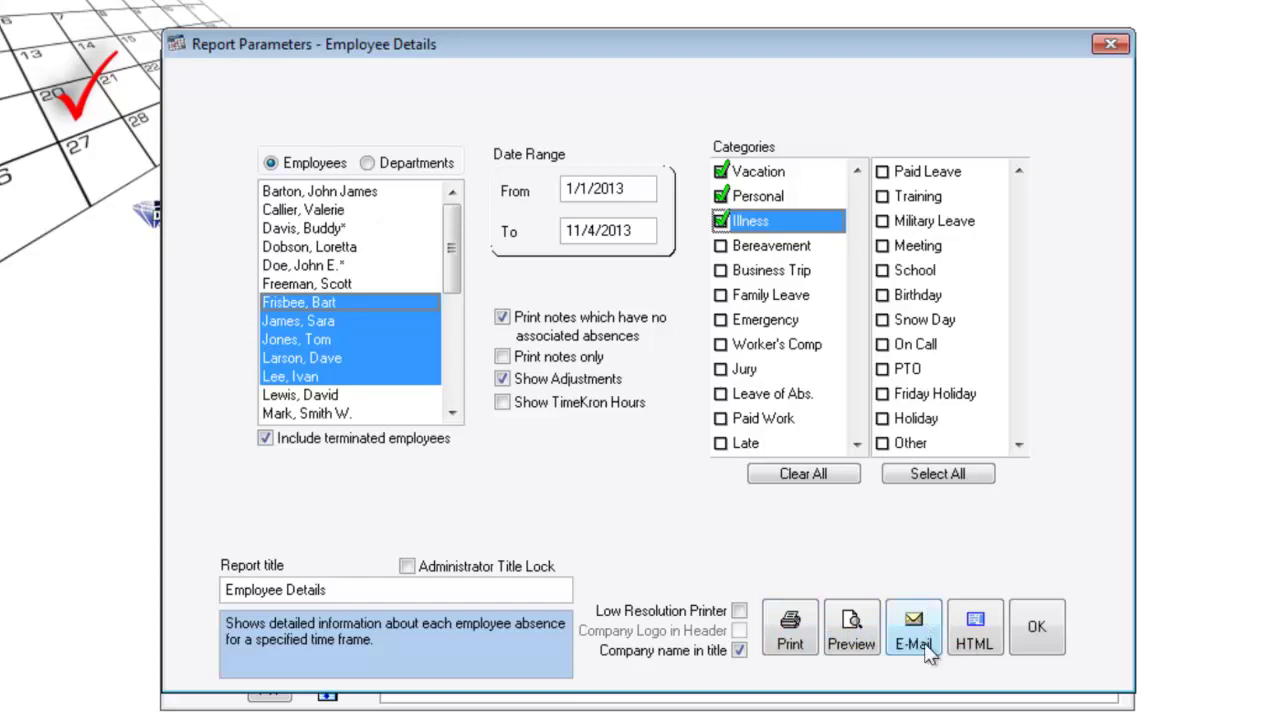
pyautogui.click(976, 636)
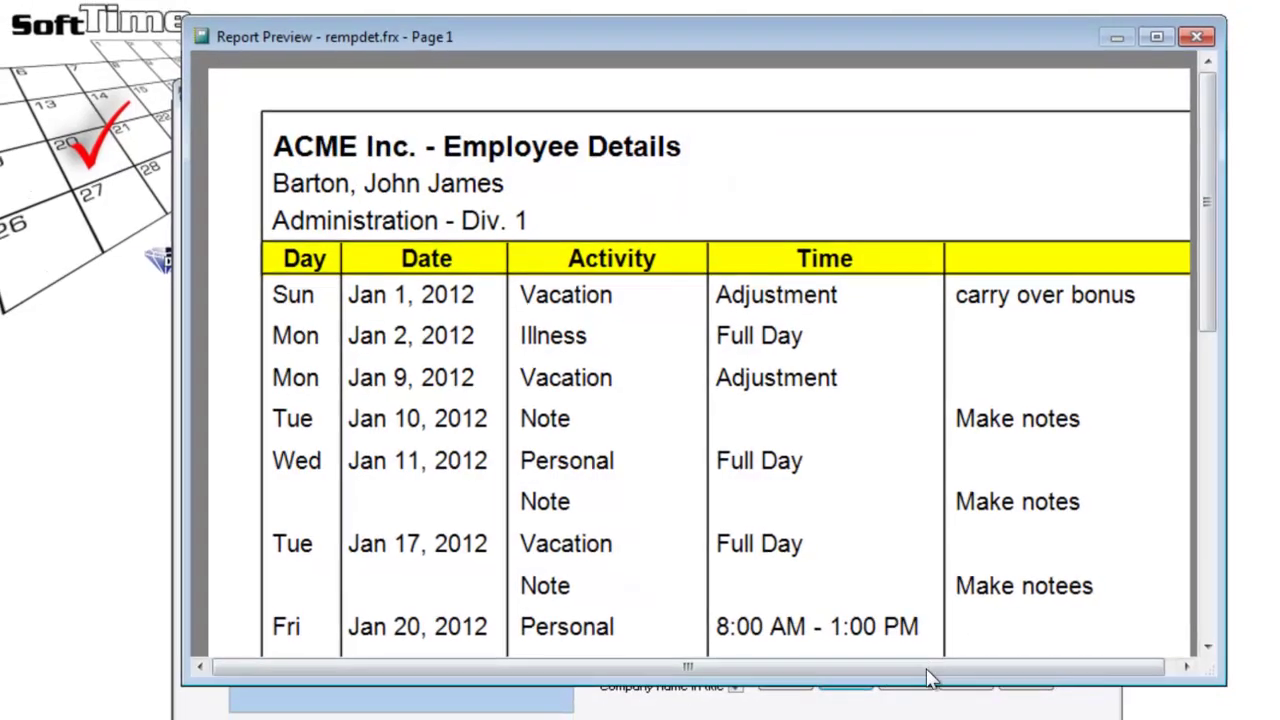